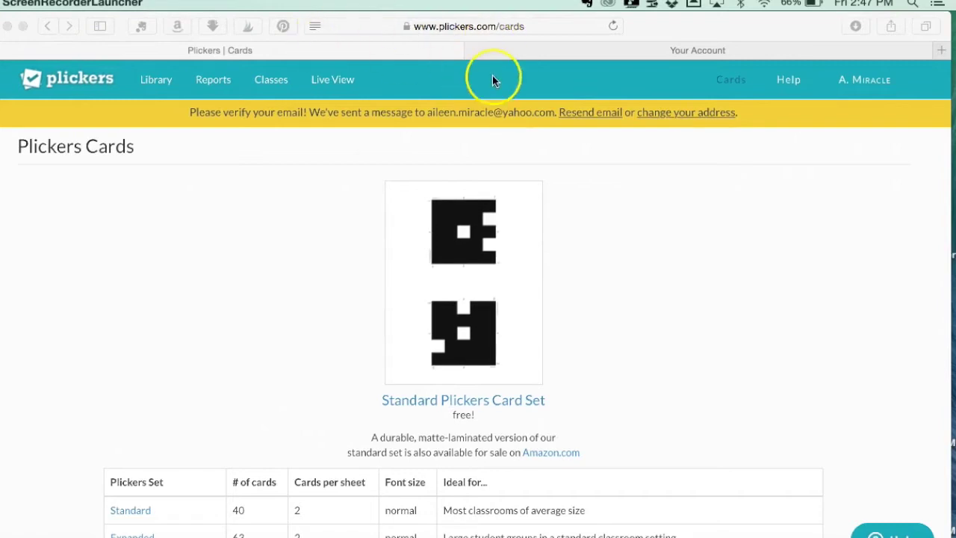
Focus the Plickers Cards page and scroll down through the card set table
click(735, 80)
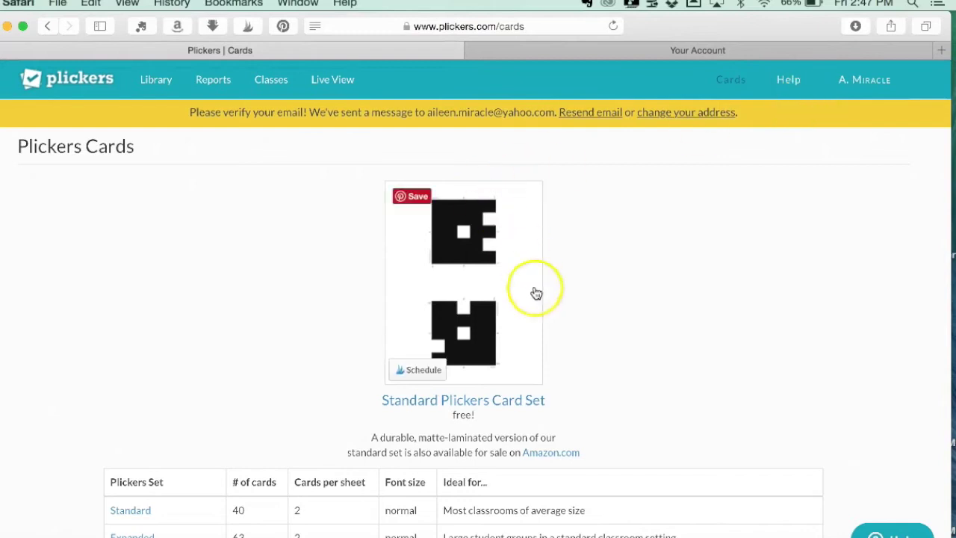
scroll(565, 355, down, 5)
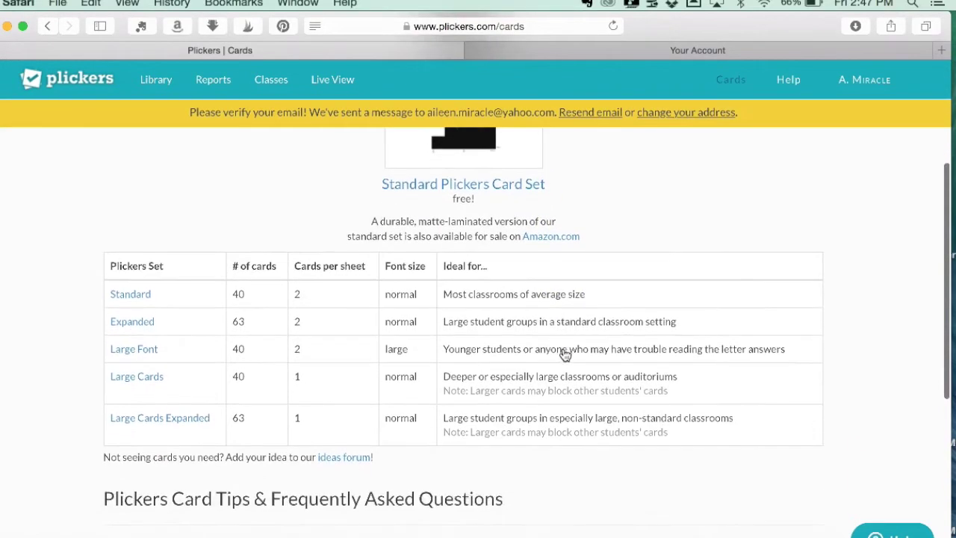
scroll(565, 354, down, 2)
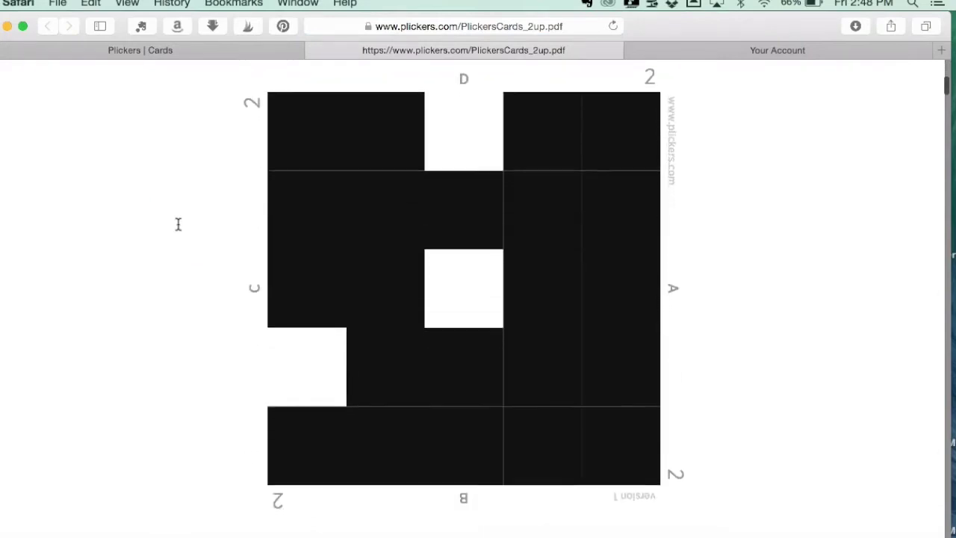
Page through cards 1 to 3 of PlickersCards_2up.pdf, then start printing from Safari's File menu
scroll(179, 224, up, 15)
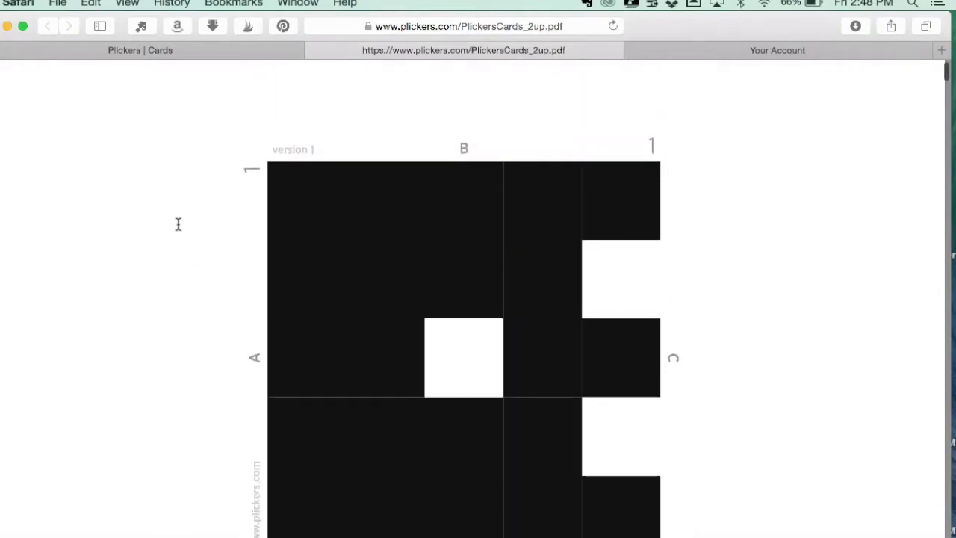
click(307, 192)
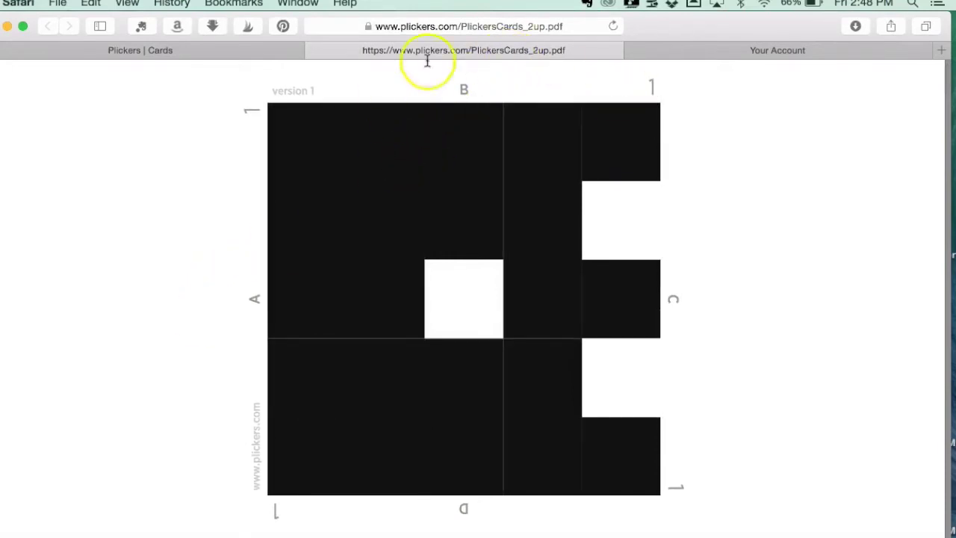
mouse_move(425, 509)
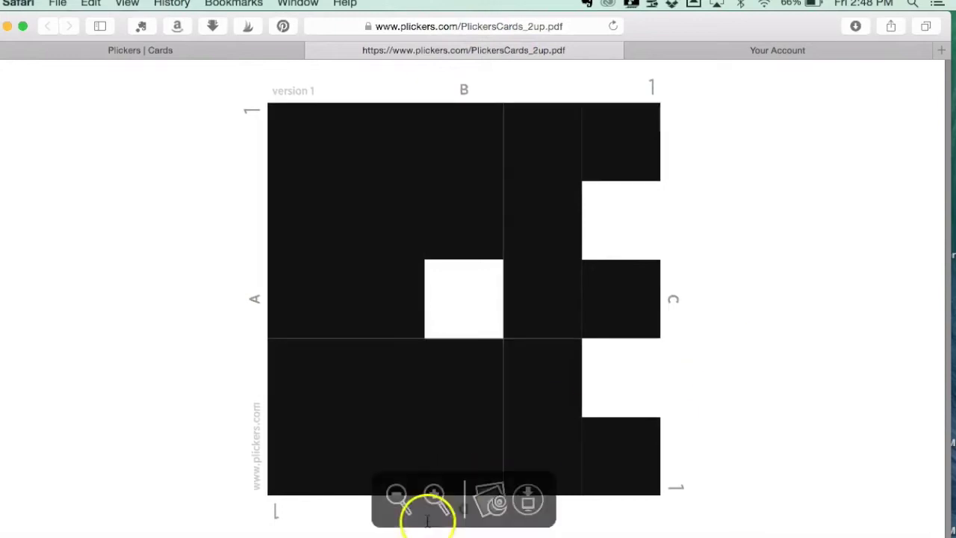
scroll(469, 226, down, 1)
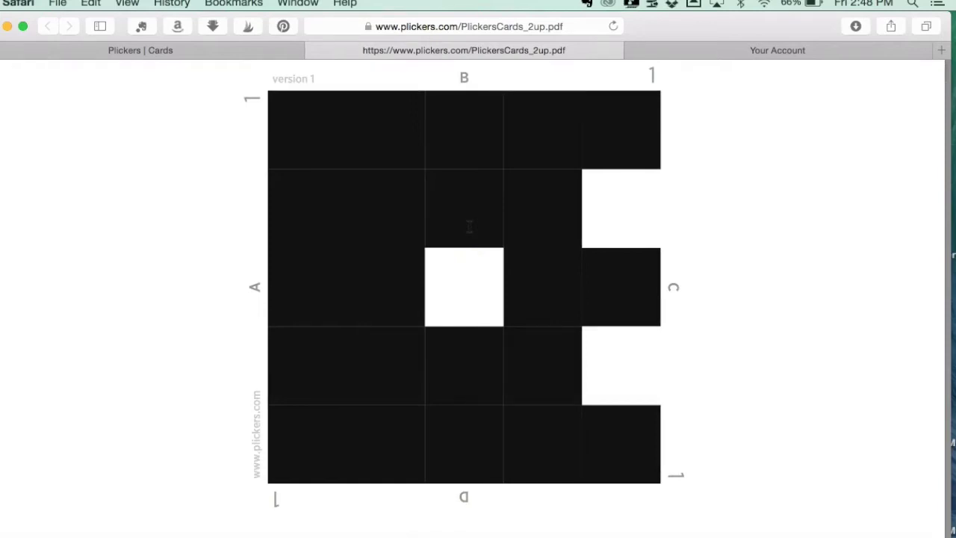
drag(473, 235, 479, 243)
scroll(479, 243, down, 10)
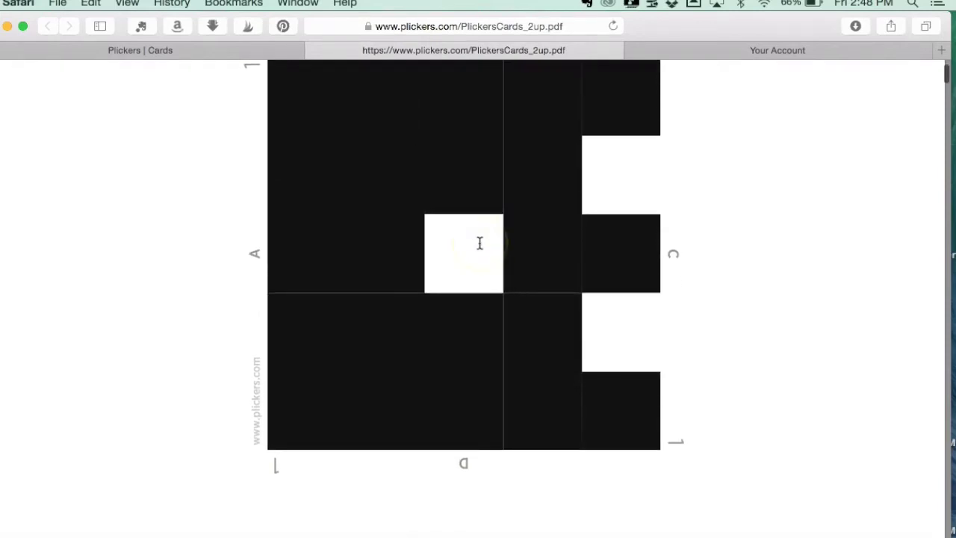
scroll(479, 242, down, 5)
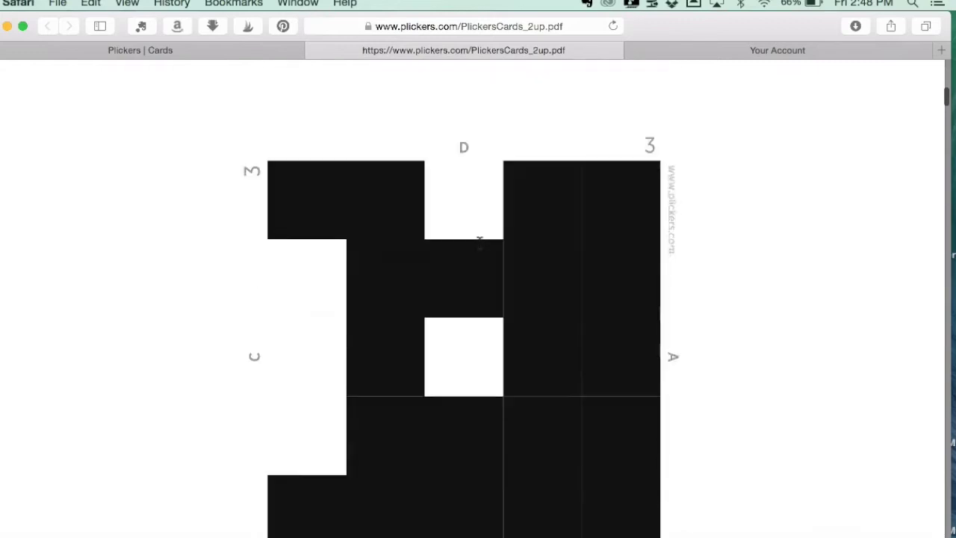
click(233, 70)
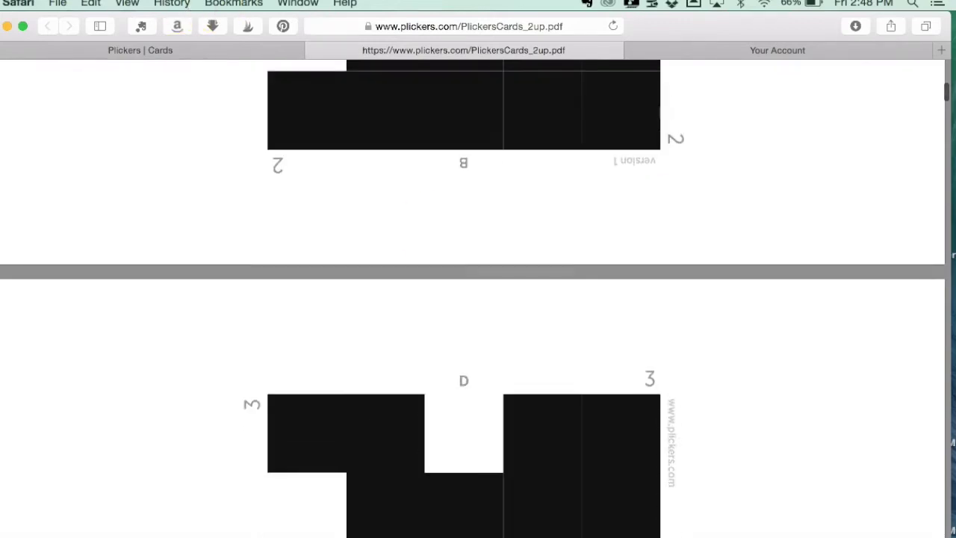
click(58, 3)
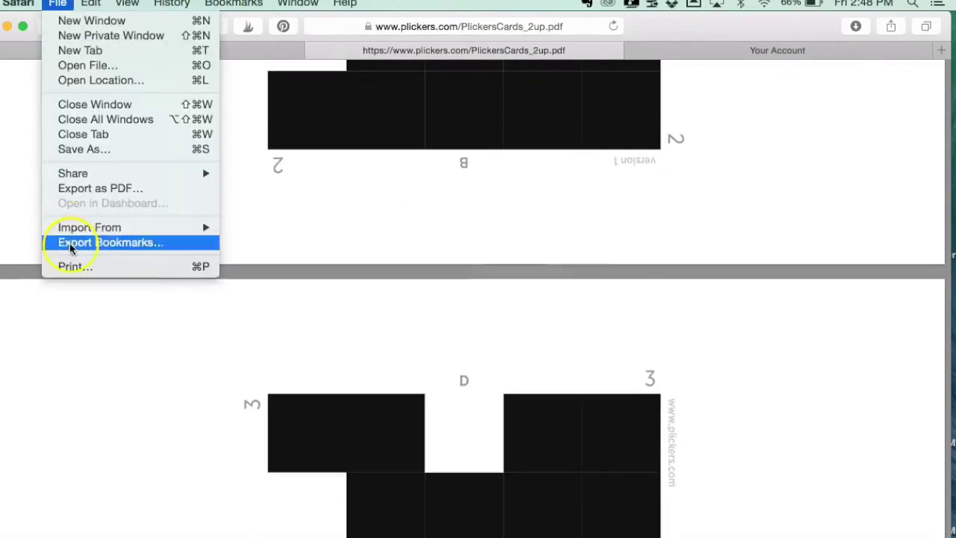
click(71, 266)
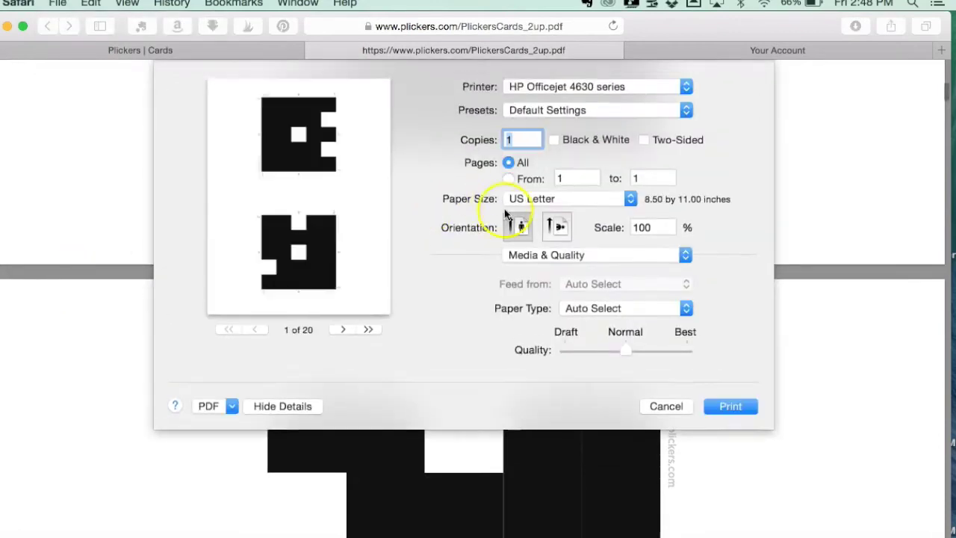
click(667, 407)
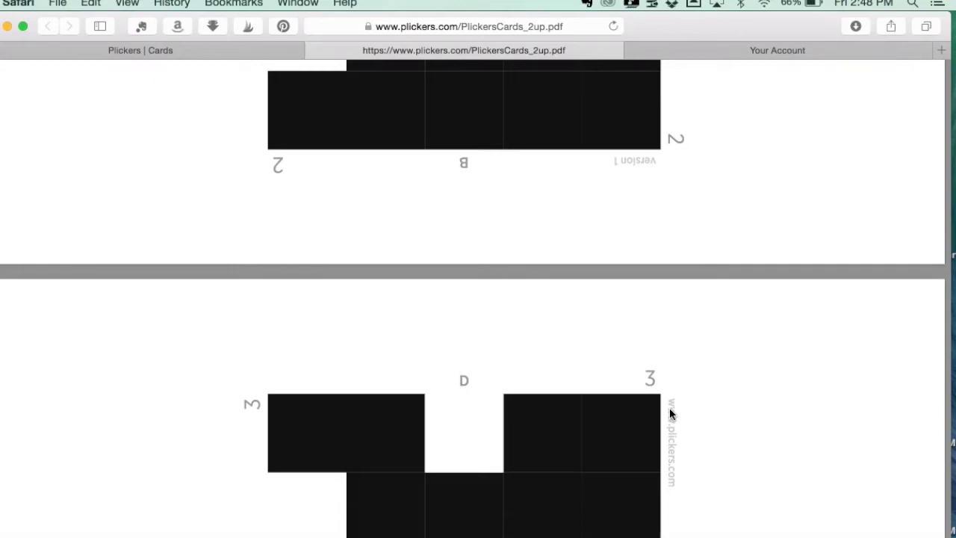
scroll(670, 411, up, 5)
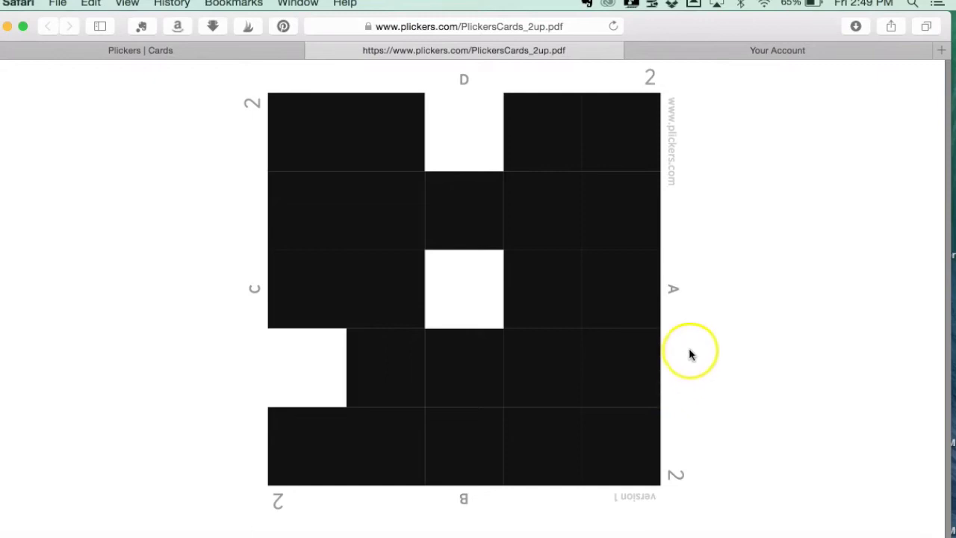
Return to the Plickers Cards tab and go to the Classes page listing seven classes
click(238, 50)
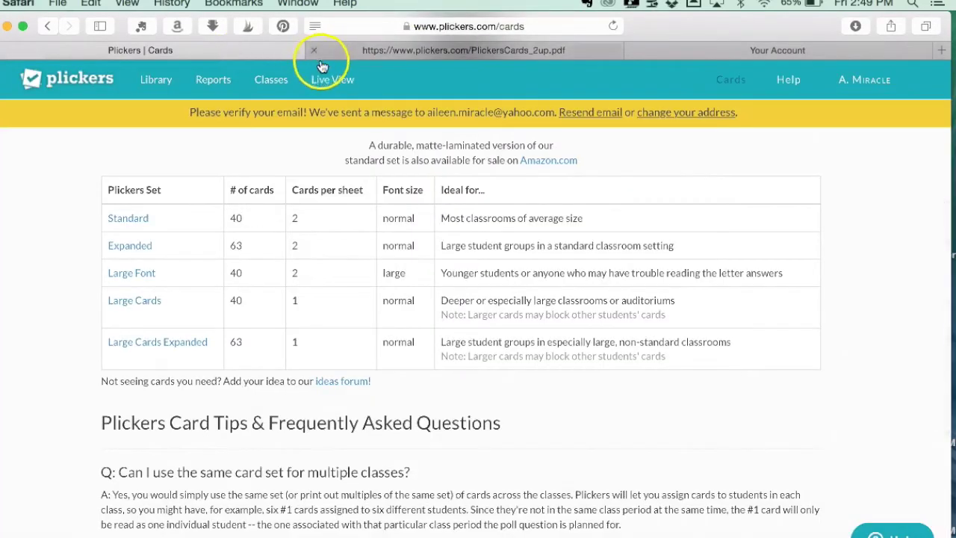
click(276, 82)
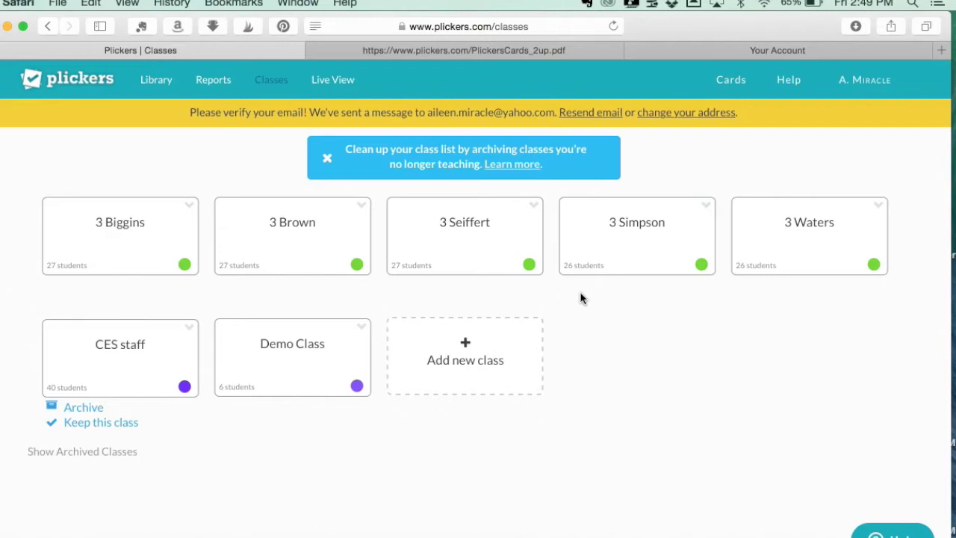
click(486, 364)
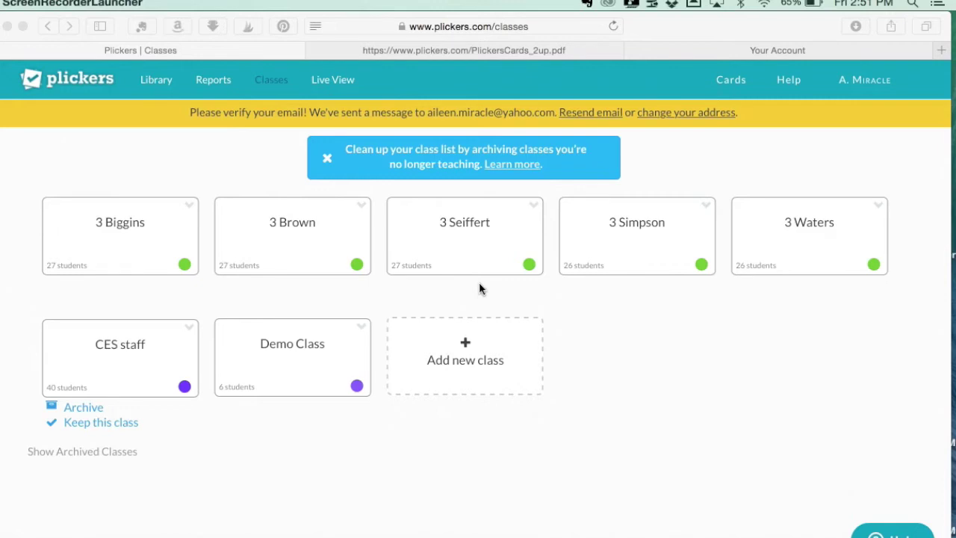
Create a blue 3rd Grade Music class named Sample and save it
click(463, 343)
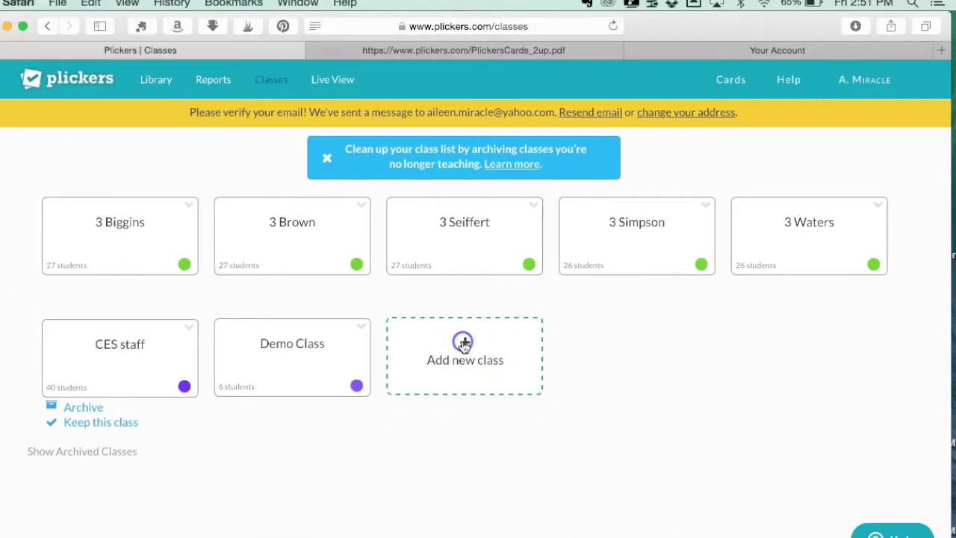
click(466, 344)
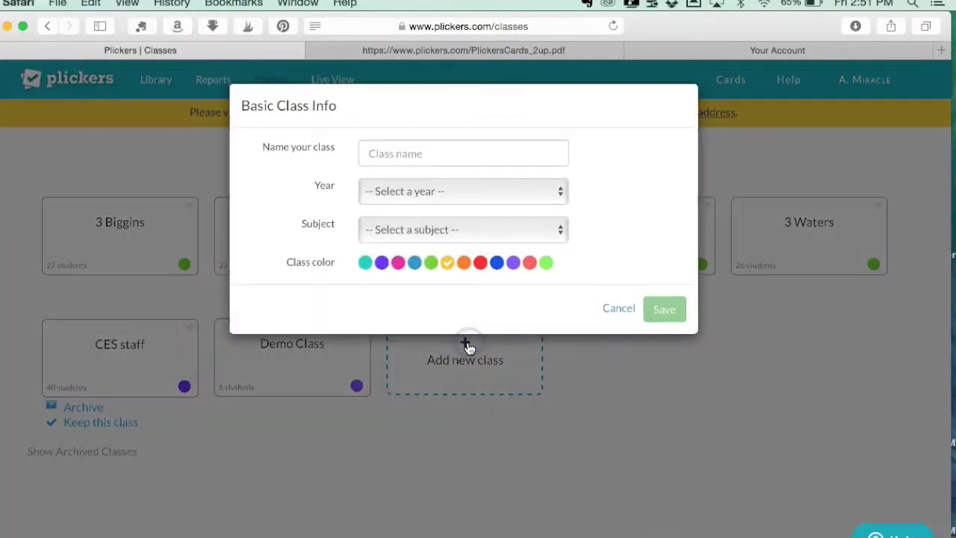
click(422, 154)
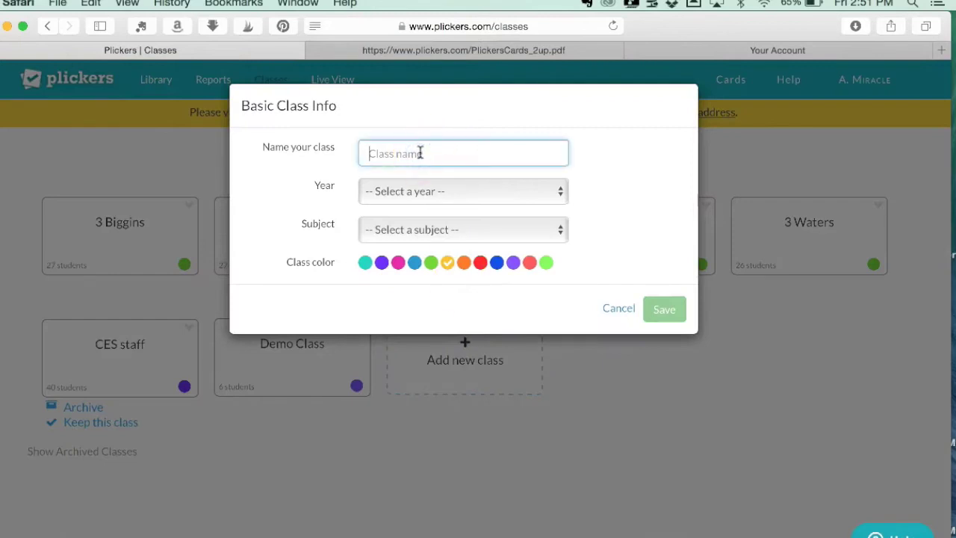
text(Sample)
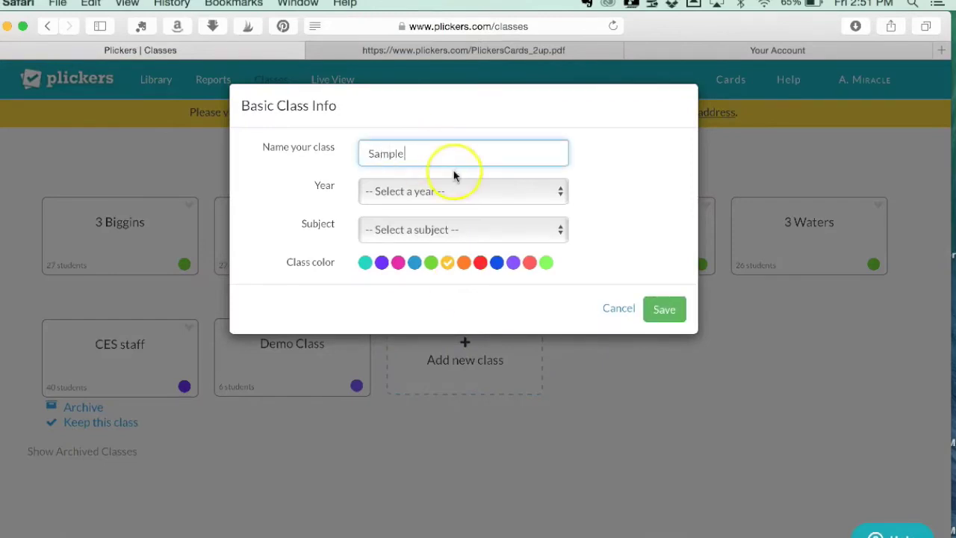
click(453, 192)
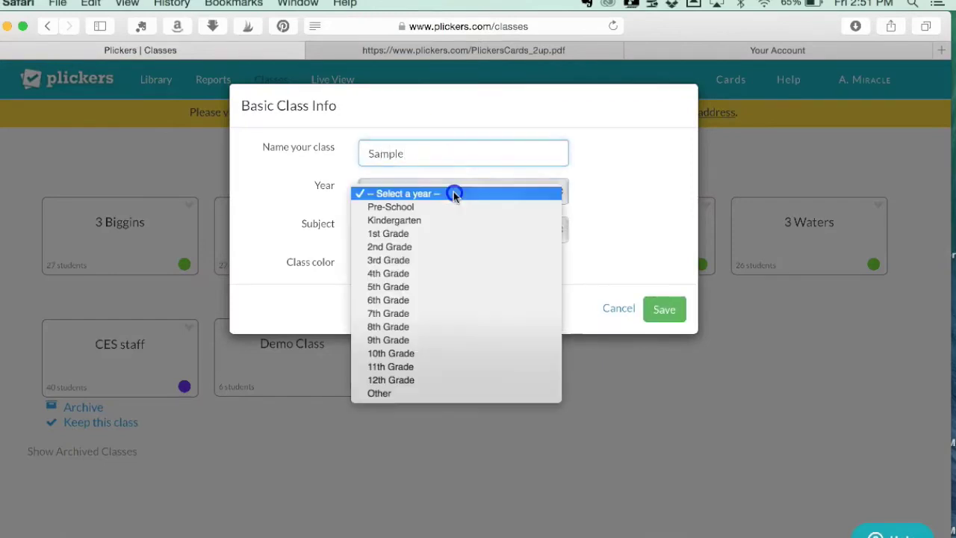
click(419, 260)
click(443, 230)
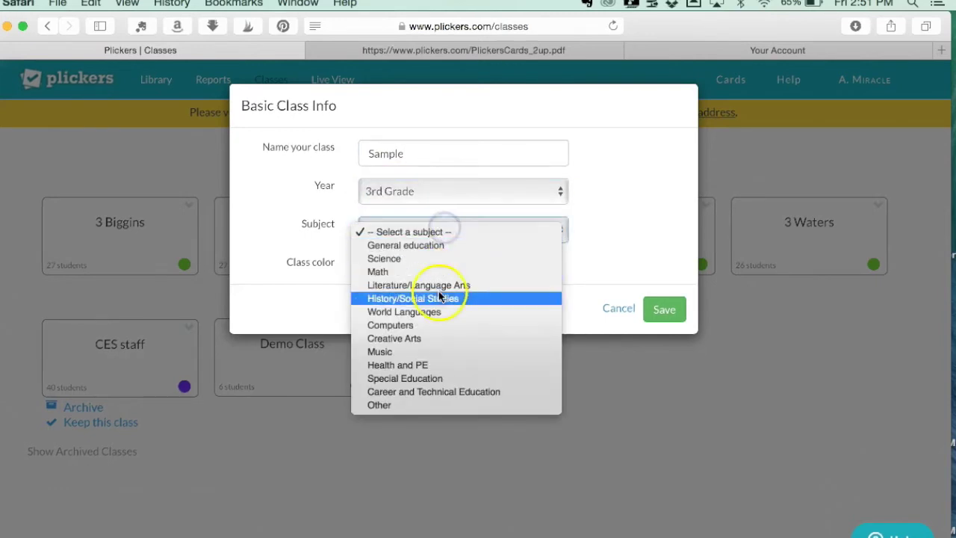
click(446, 350)
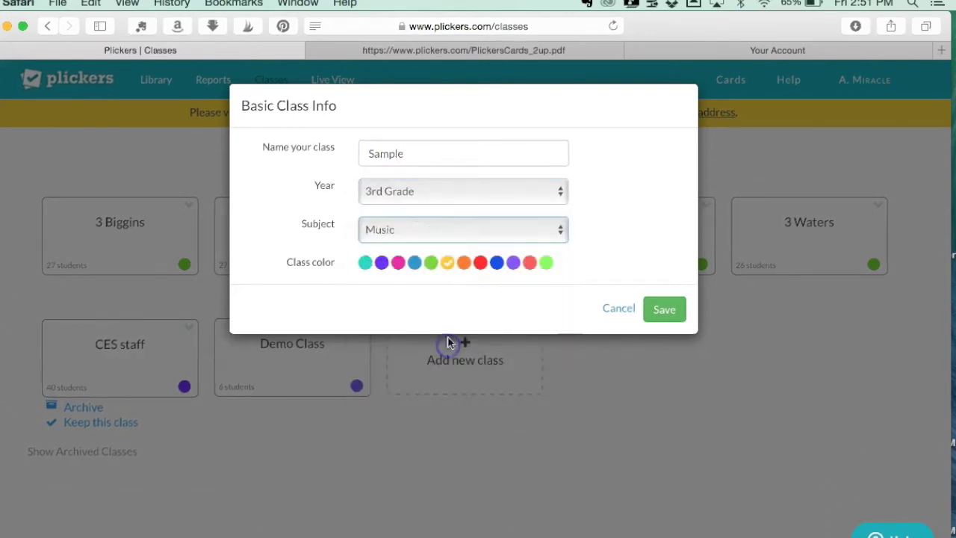
click(415, 261)
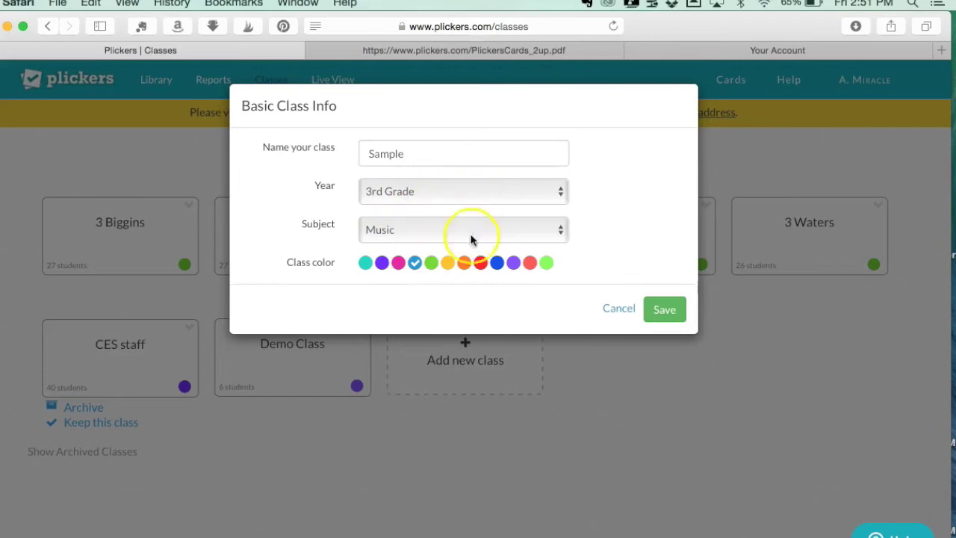
click(659, 306)
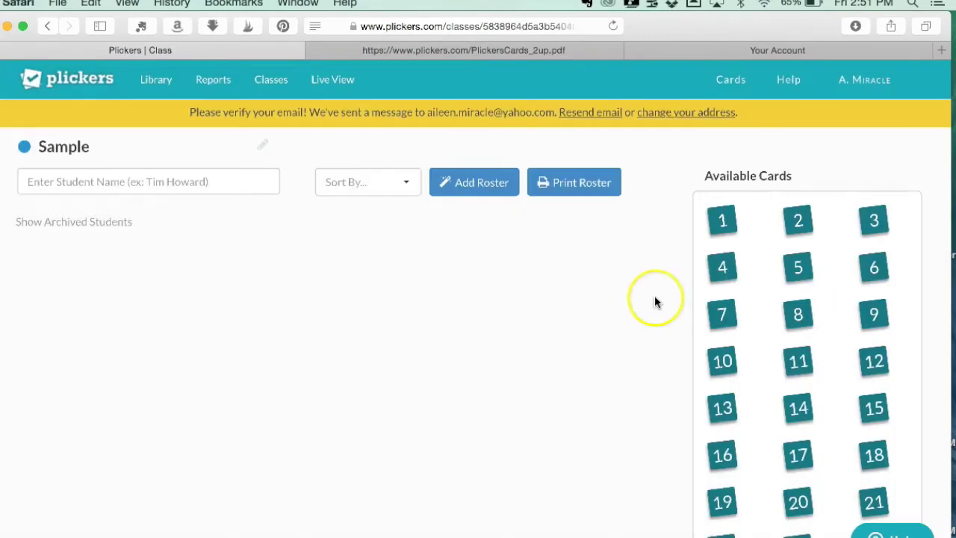
Add the first four students' names to the Sample roster, on cards 1 to 4
click(64, 186)
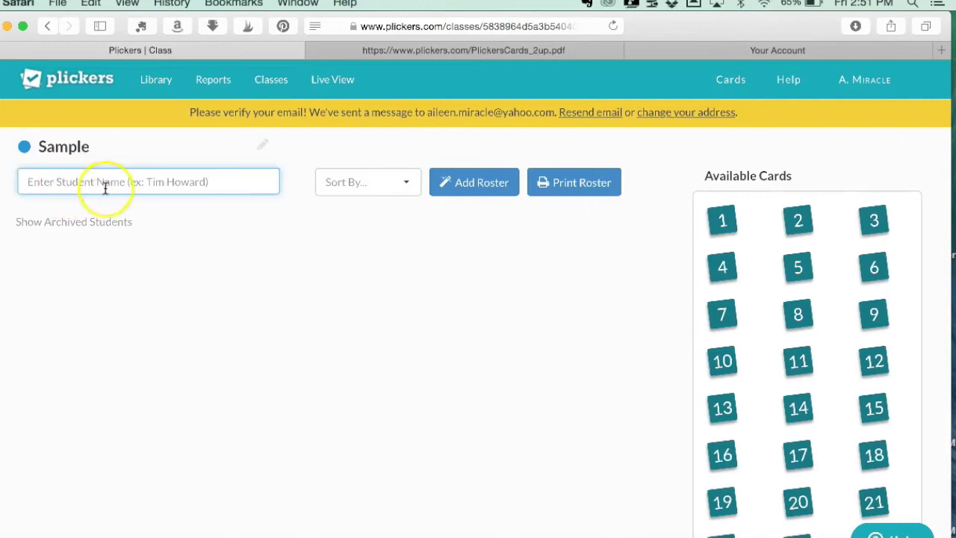
text(Macy)
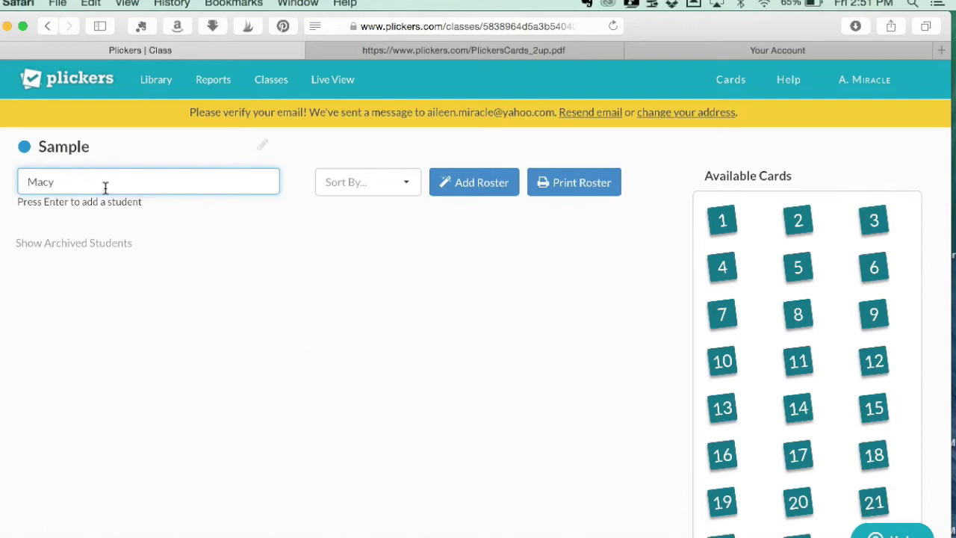
key(Return)
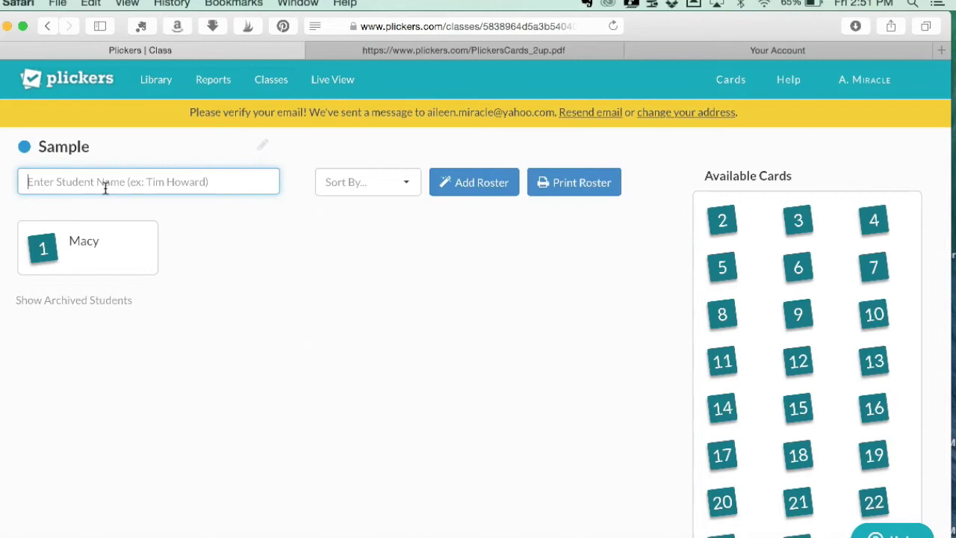
text(Ad)
text(den )
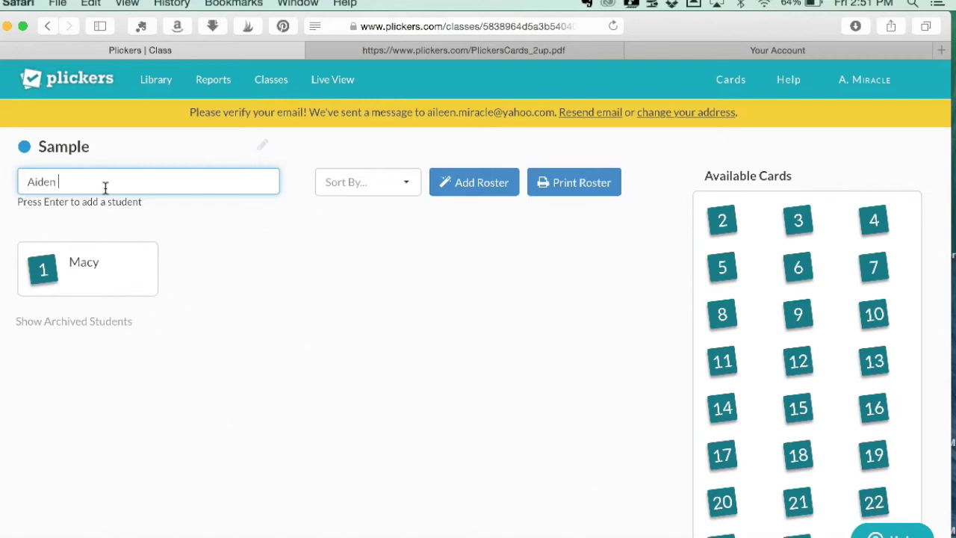
text(C.)
key(Return)
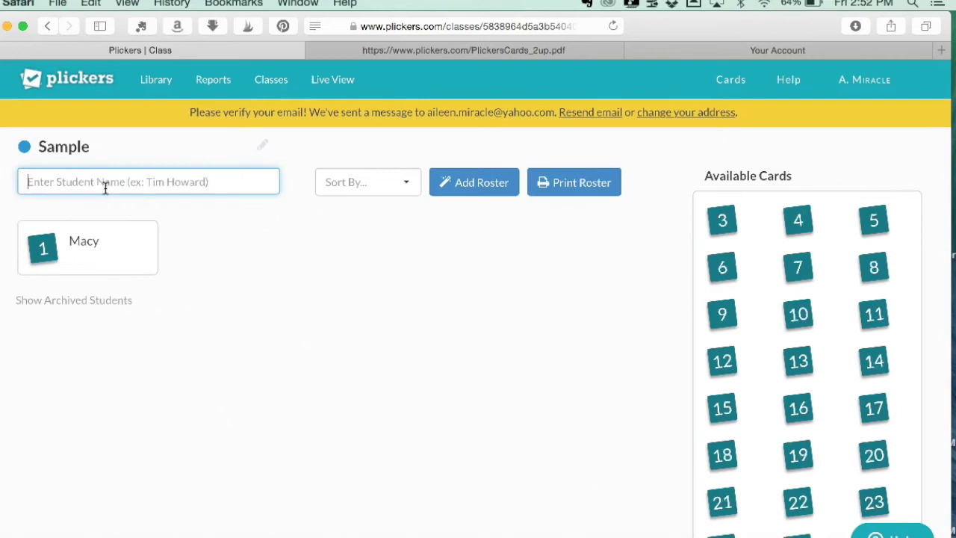
text(Jenna)
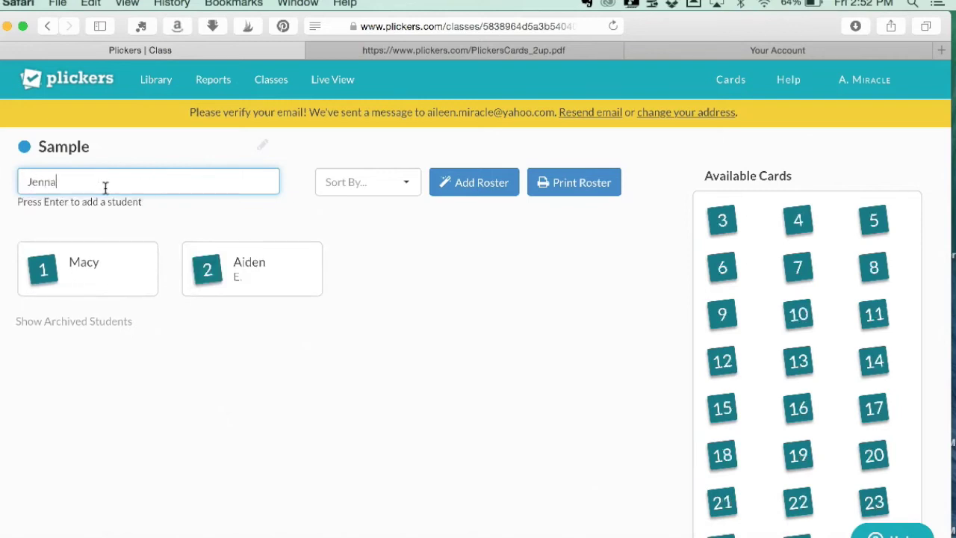
key(Return)
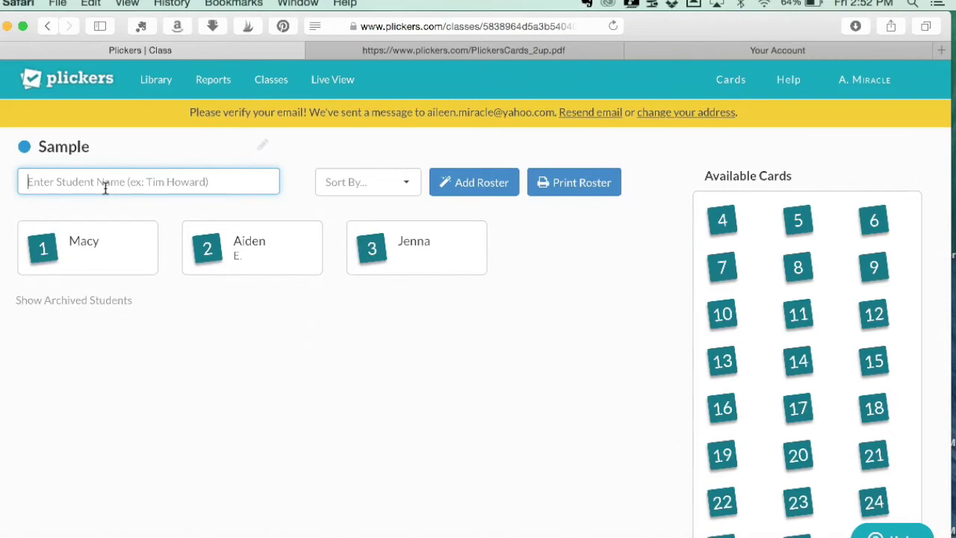
text(Scott)
key(Return)
Add two more students plus a 'No one' placeholder as the seventh roster entry
text(Ai)
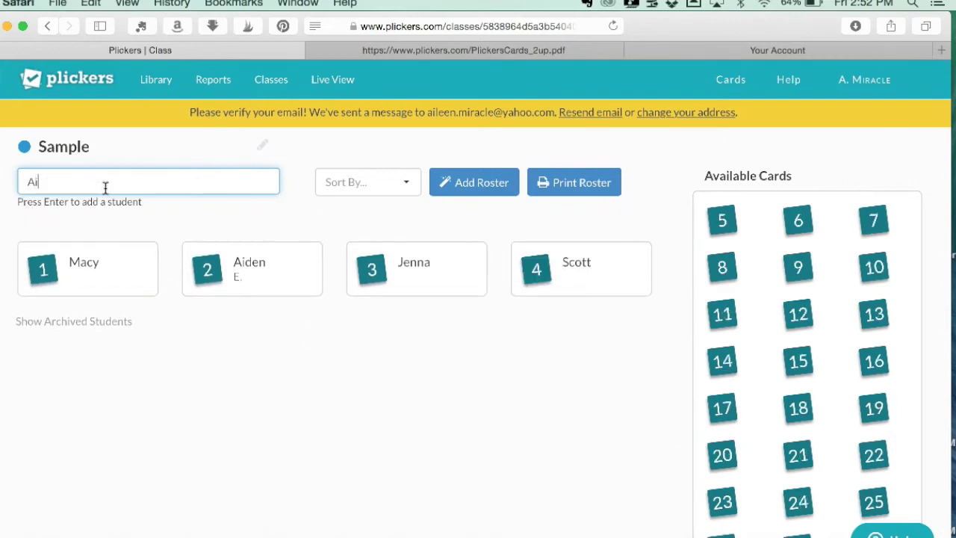
text(leen)
key(Return)
text(Amy)
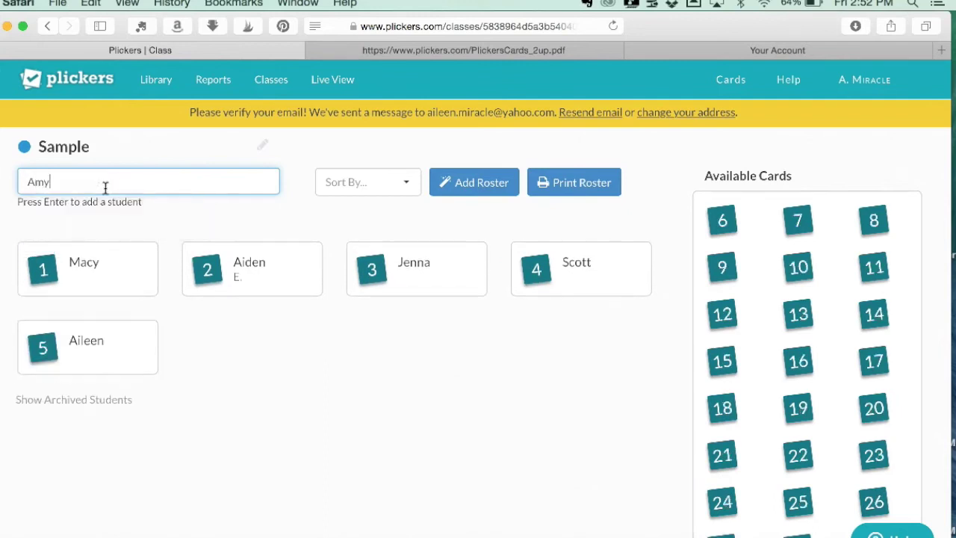
key(Return)
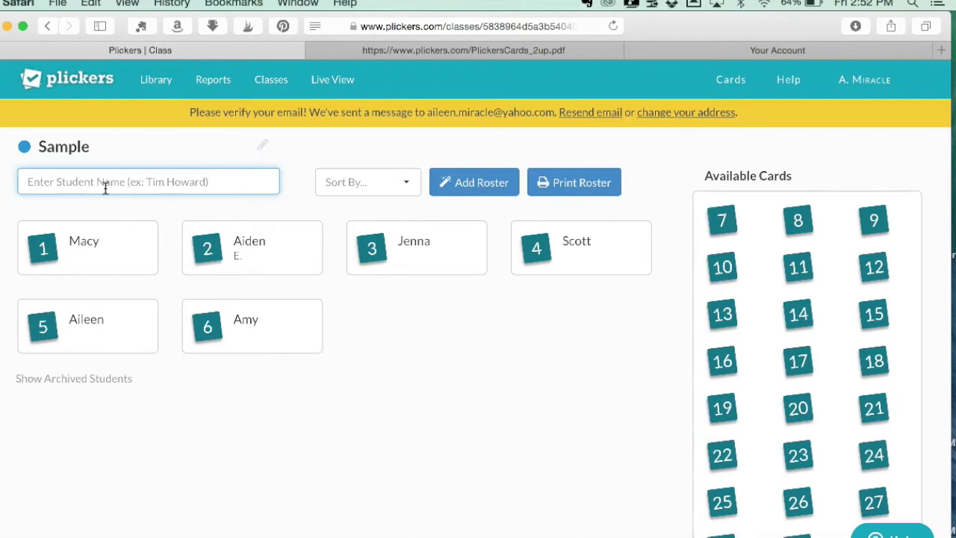
click(105, 188)
text(No one)
key(Return)
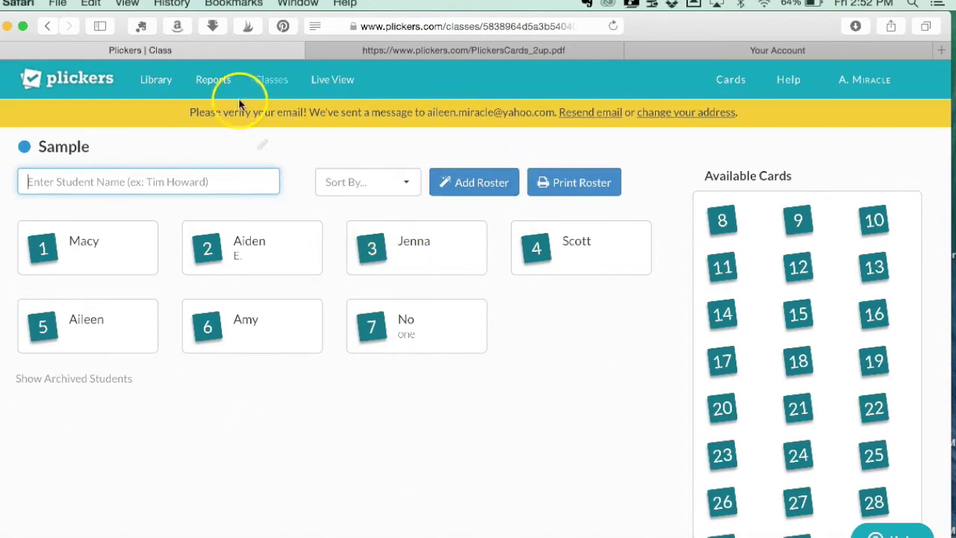
Open the Plickers question Library and scroll through it
click(158, 80)
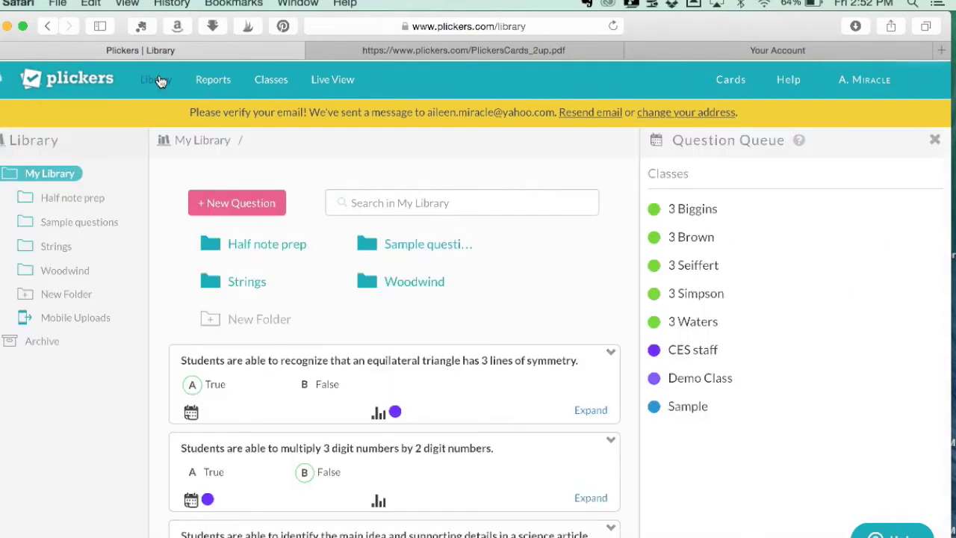
scroll(341, 386, down, 10)
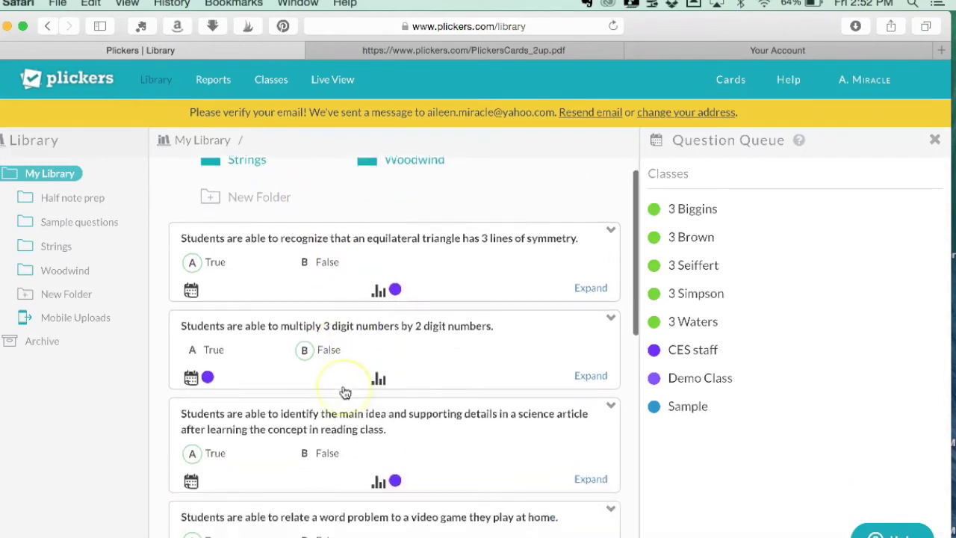
scroll(395, 474, up, 10)
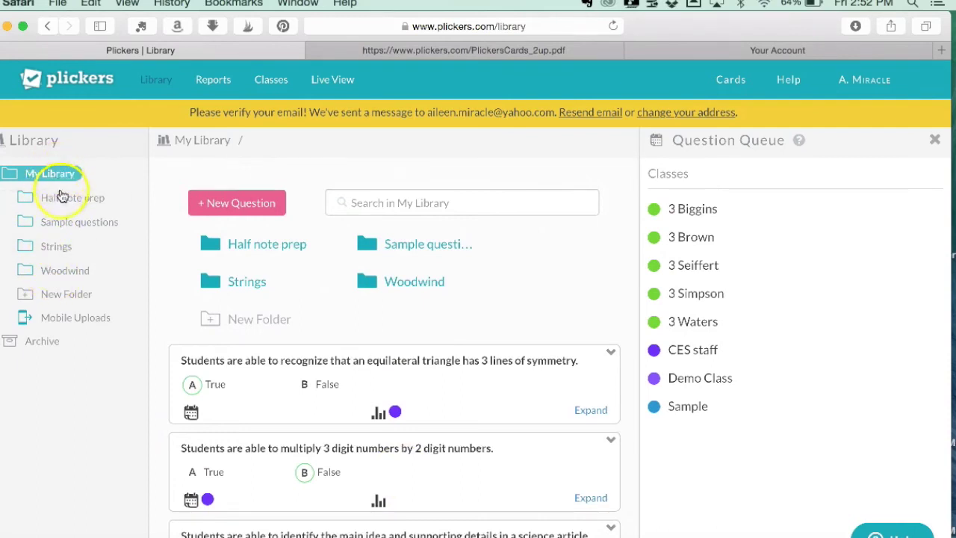
Open the Strings folder and browse its questions, such as 'Strings or not? (Audio, harp)'
click(59, 252)
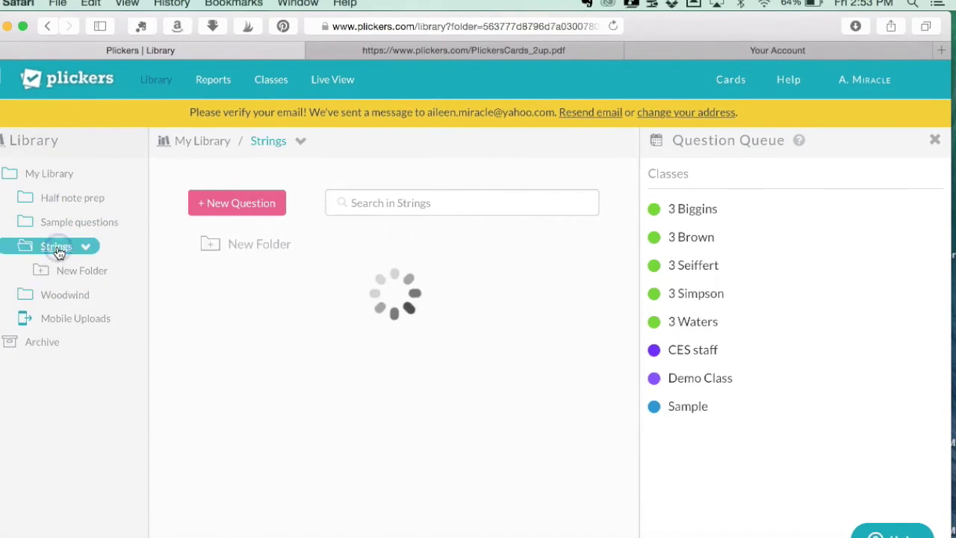
scroll(323, 292, down, 10)
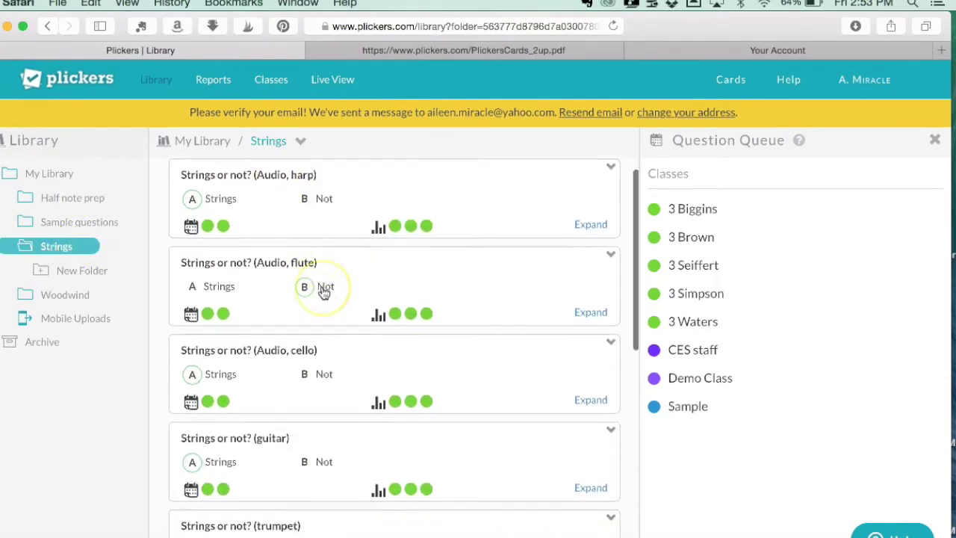
scroll(324, 291, down, 4)
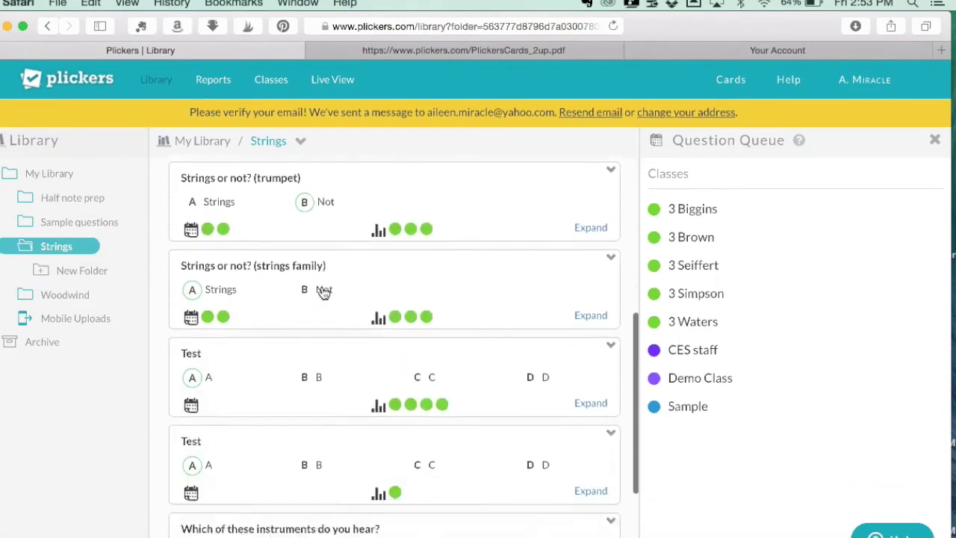
scroll(323, 291, up, 9)
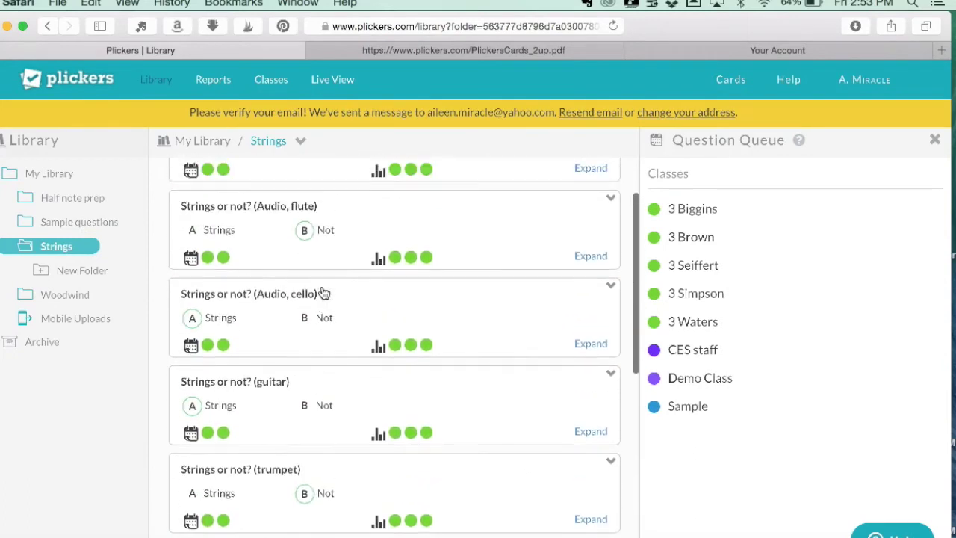
scroll(283, 282, down, 4)
scroll(283, 281, down, 9)
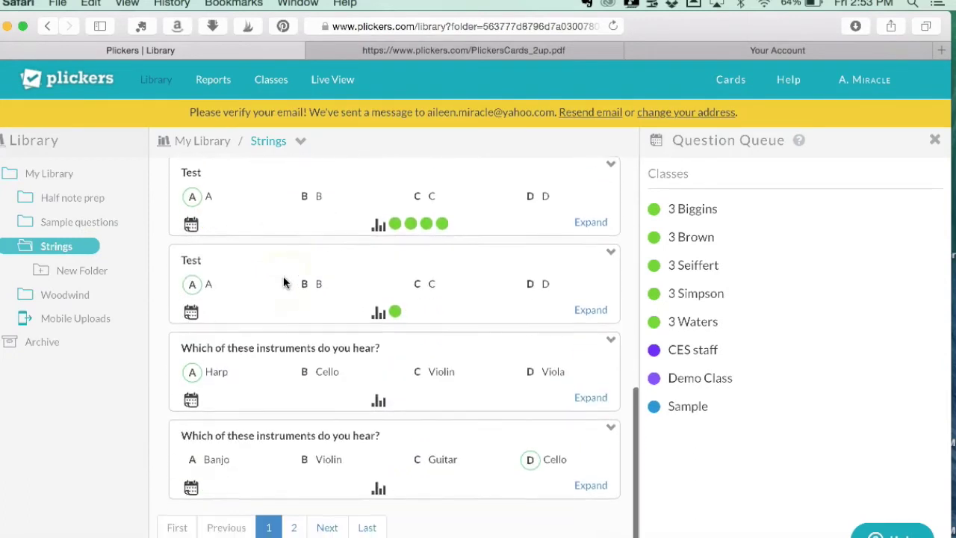
scroll(242, 304, up, 7)
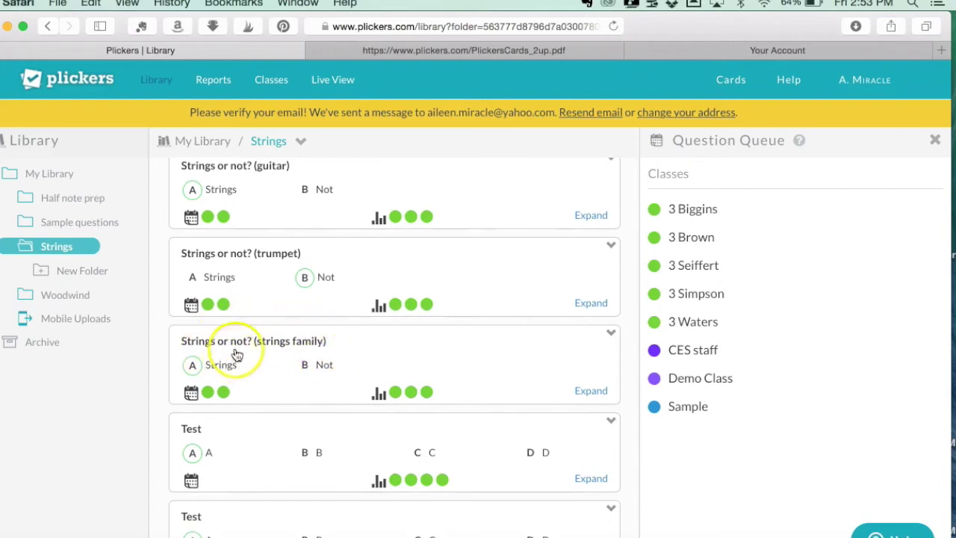
scroll(330, 357, down, 1)
scroll(331, 366, up, 3)
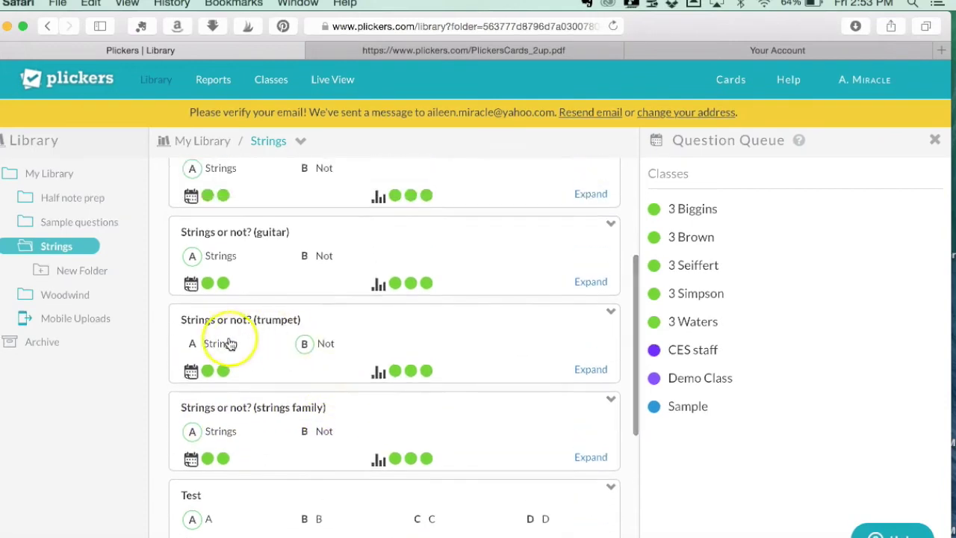
scroll(358, 331, up, 5)
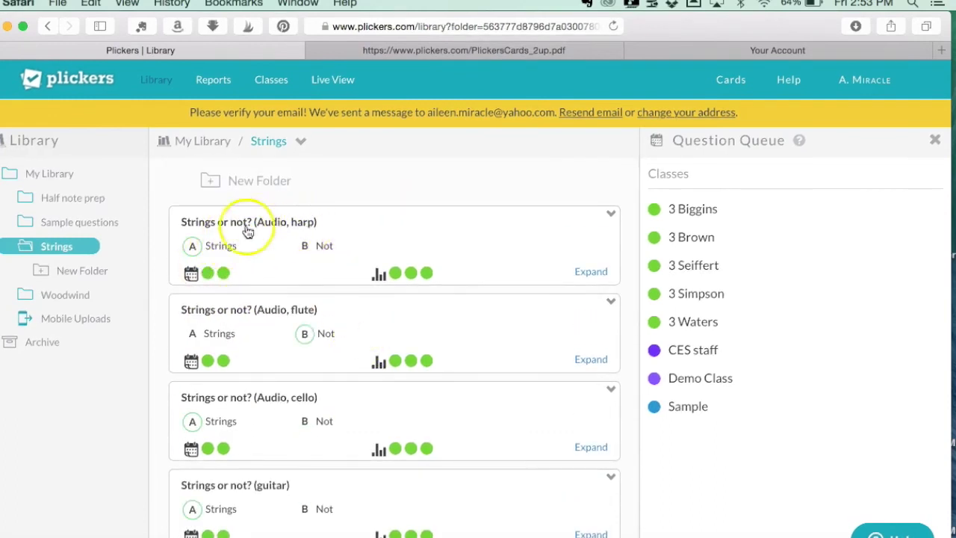
mouse_move(100, 250)
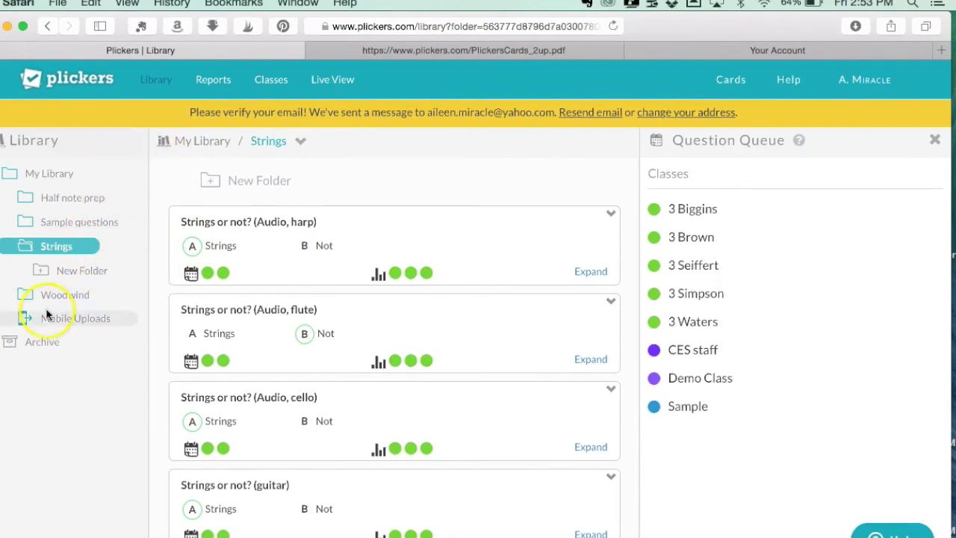
Create a new My Library folder named Sample and open it
click(21, 173)
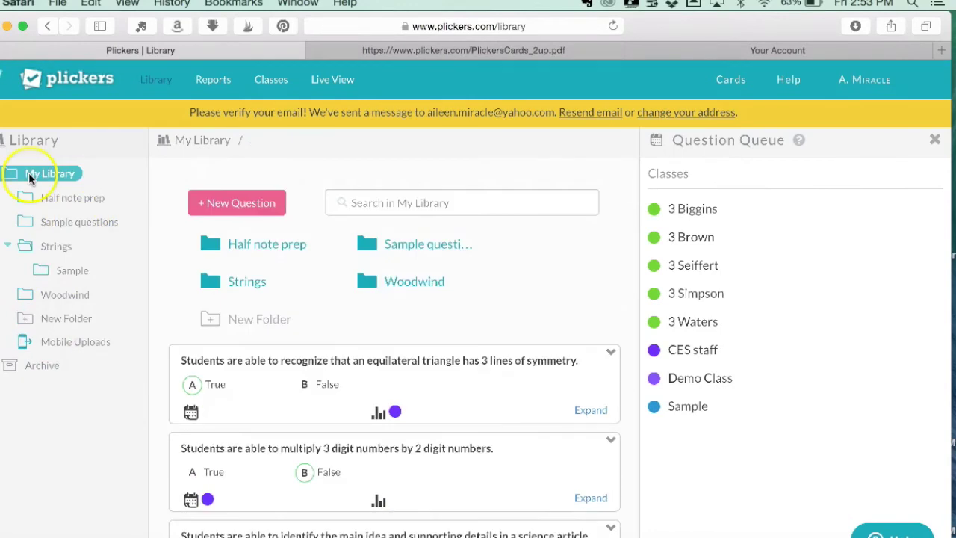
click(58, 317)
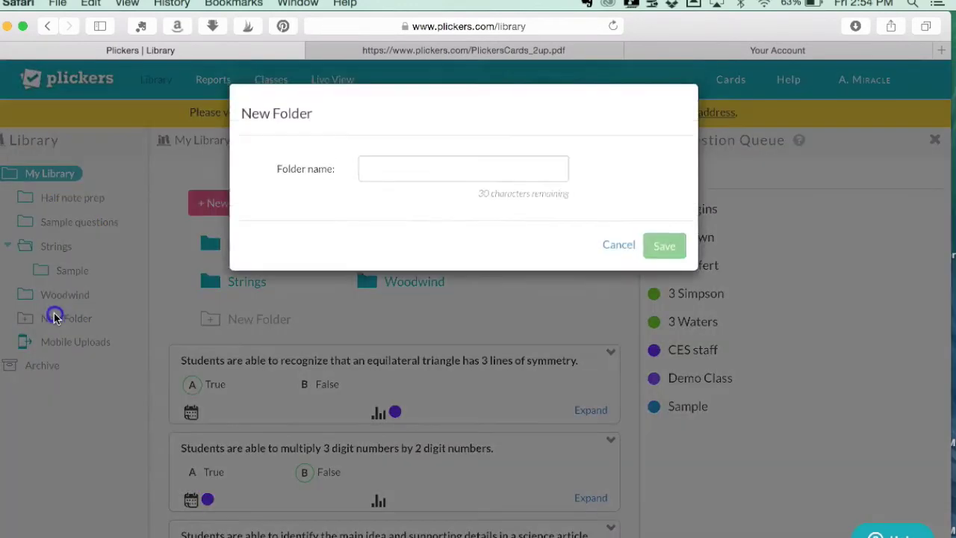
click(147, 272)
click(48, 319)
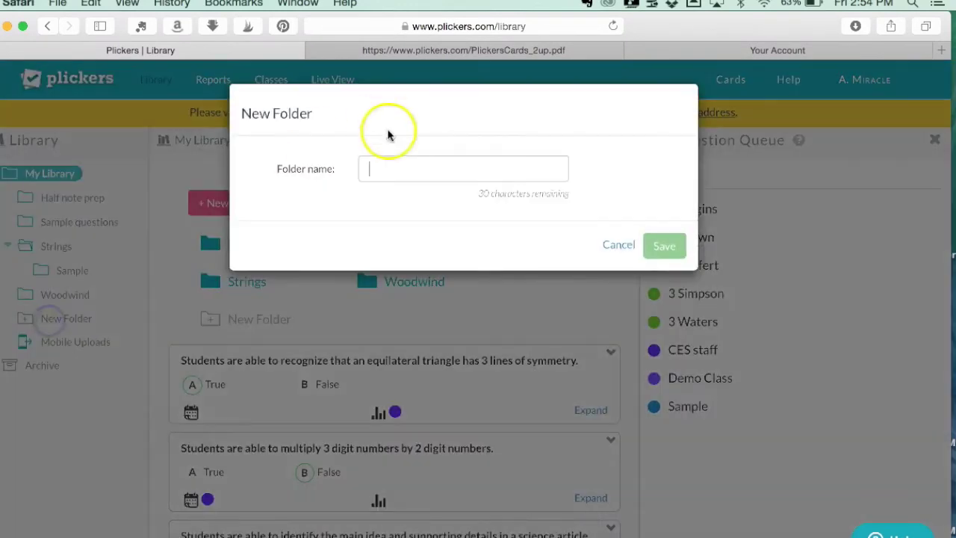
text(Sample)
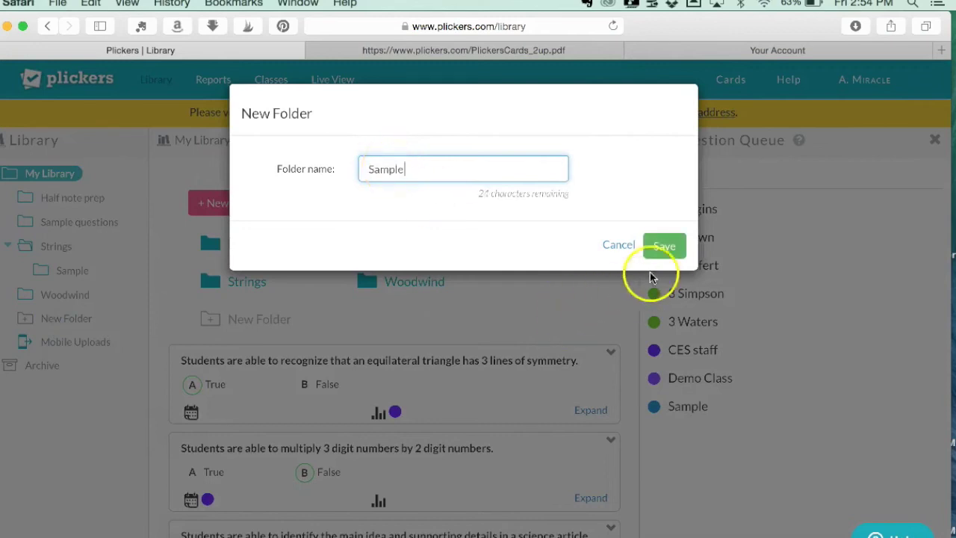
click(665, 246)
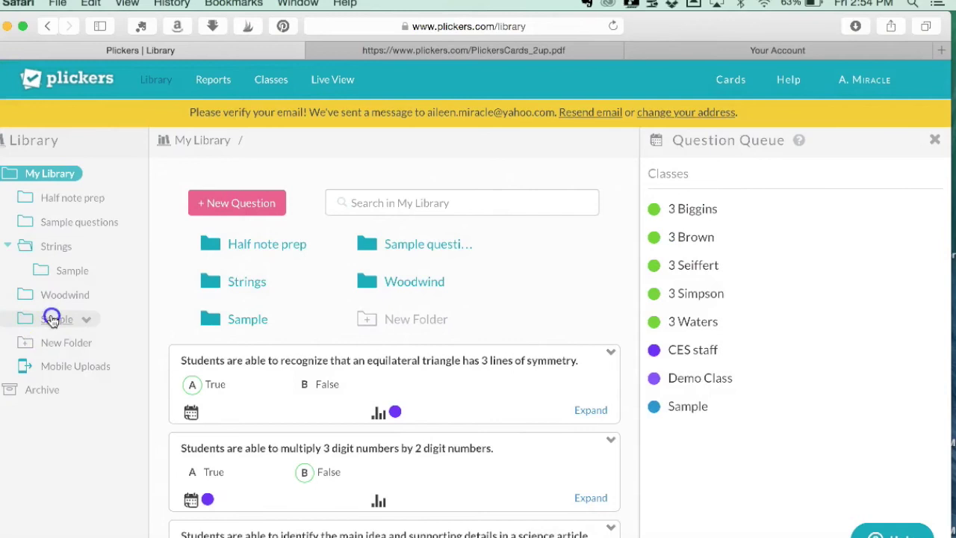
click(52, 319)
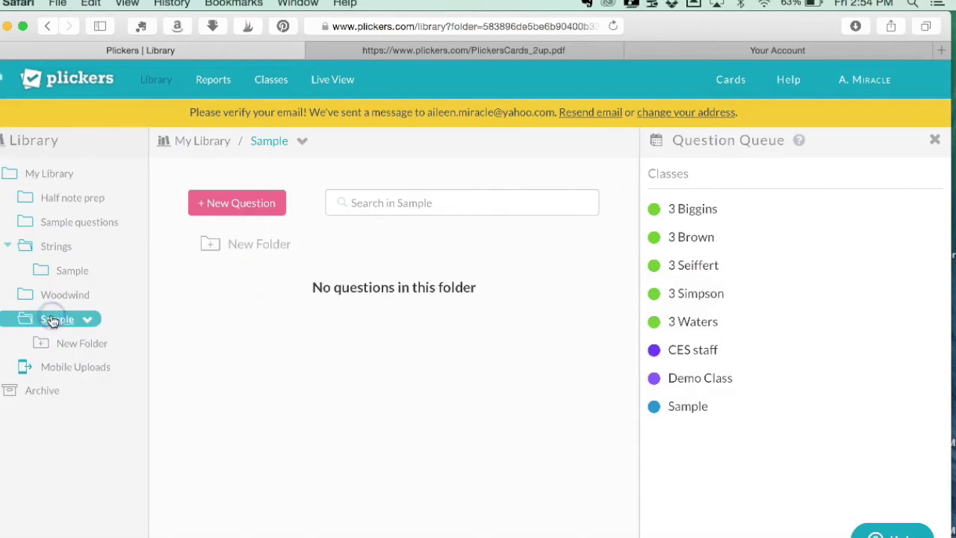
Add a question 'Test' with answer A correct, then save and start a new one
click(227, 207)
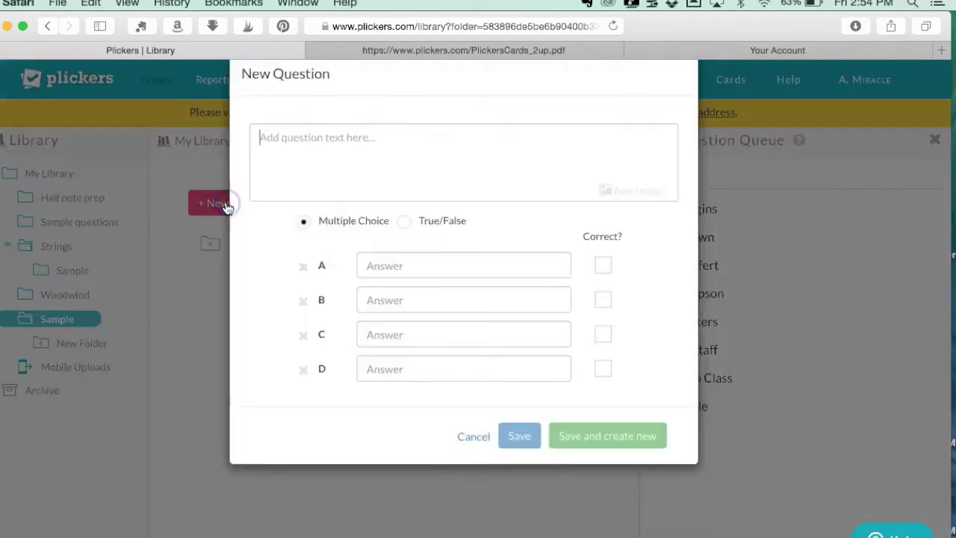
click(339, 173)
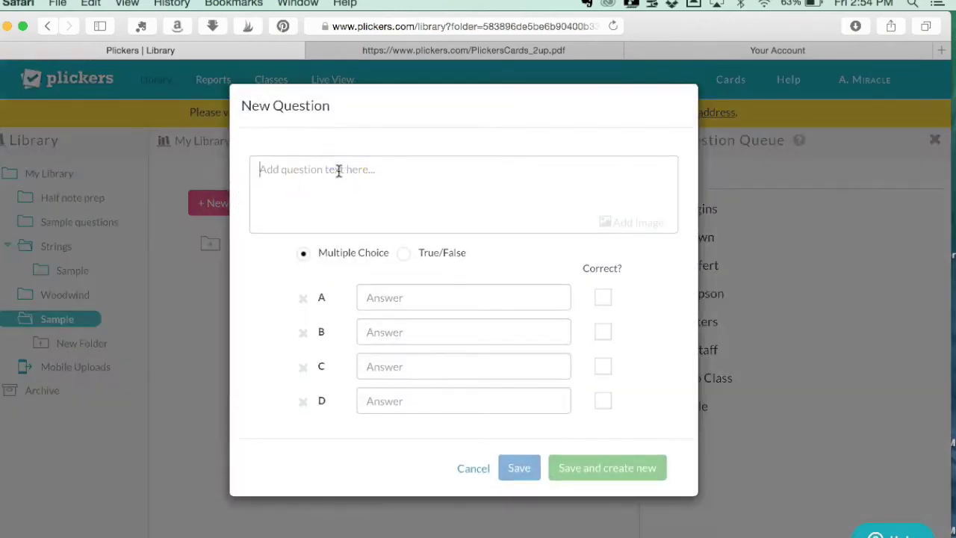
text(Test)
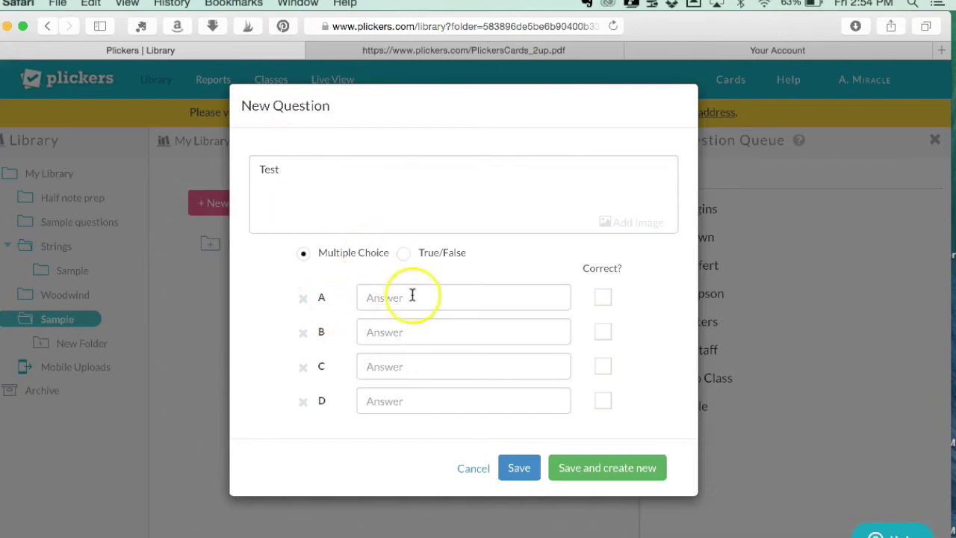
click(603, 298)
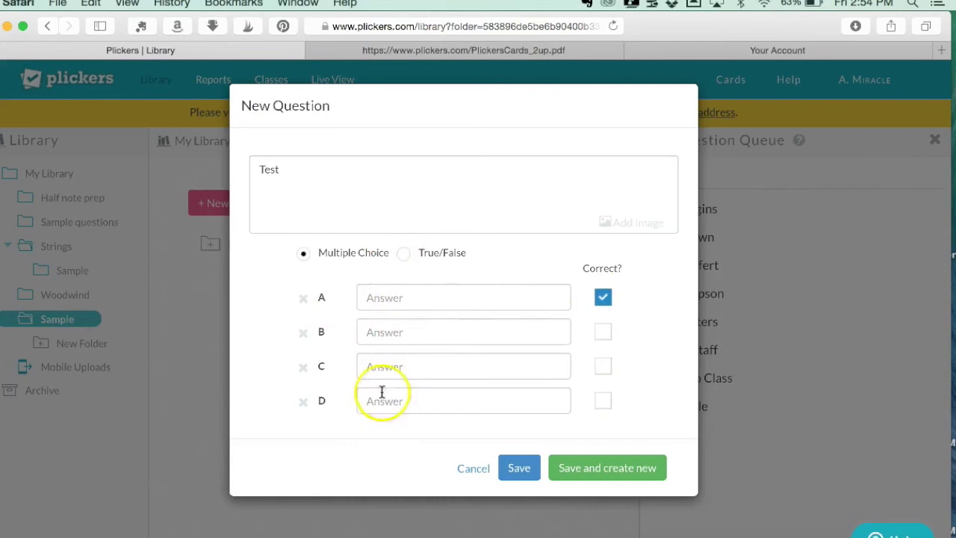
click(610, 471)
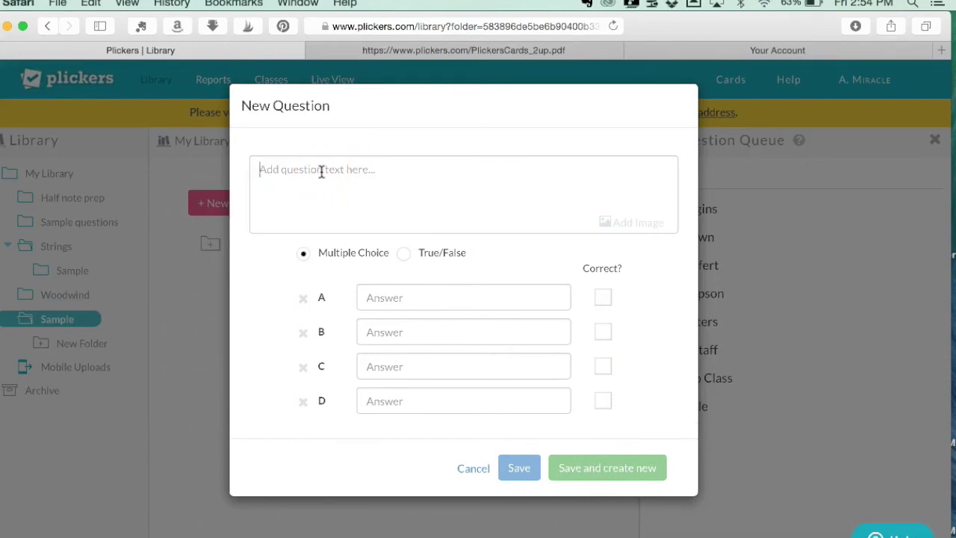
Write 'Which pattern did I clap?' with four answers including Ta, B correct, and save
text(Which pattern did I clap?)
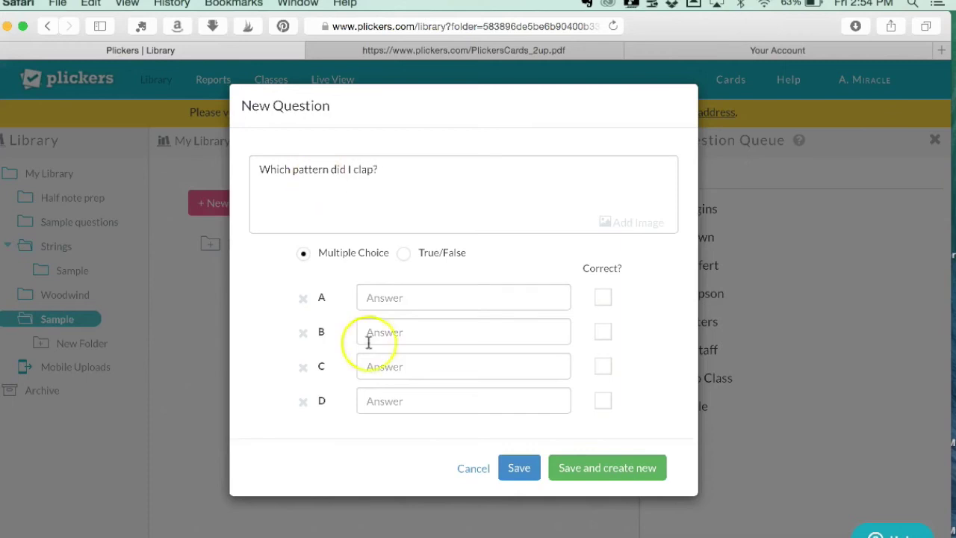
click(388, 296)
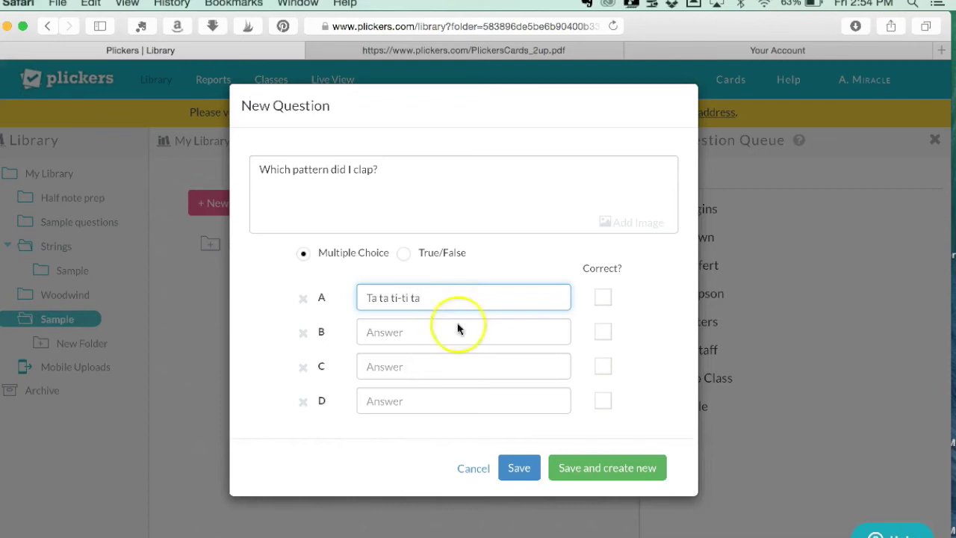
click(442, 328)
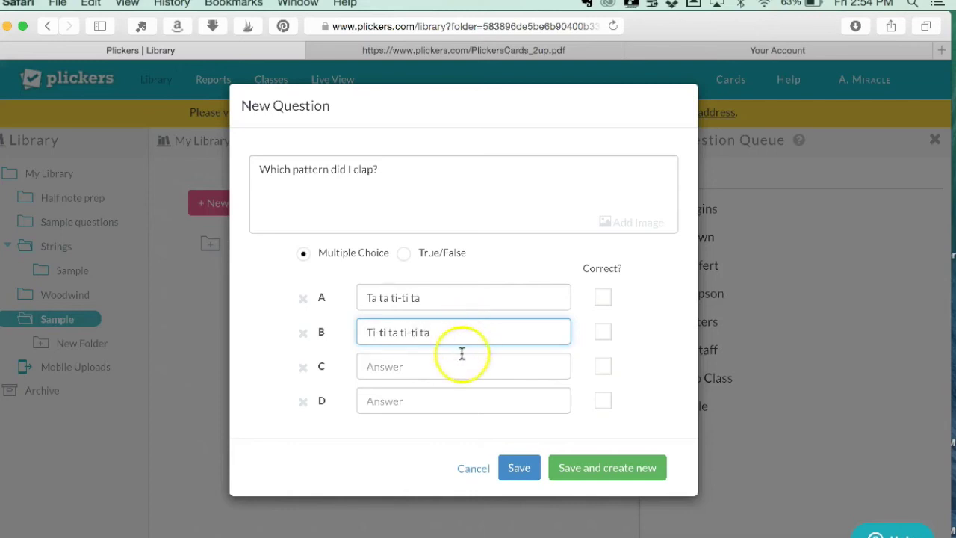
click(462, 355)
text(Ta ta ta ta)
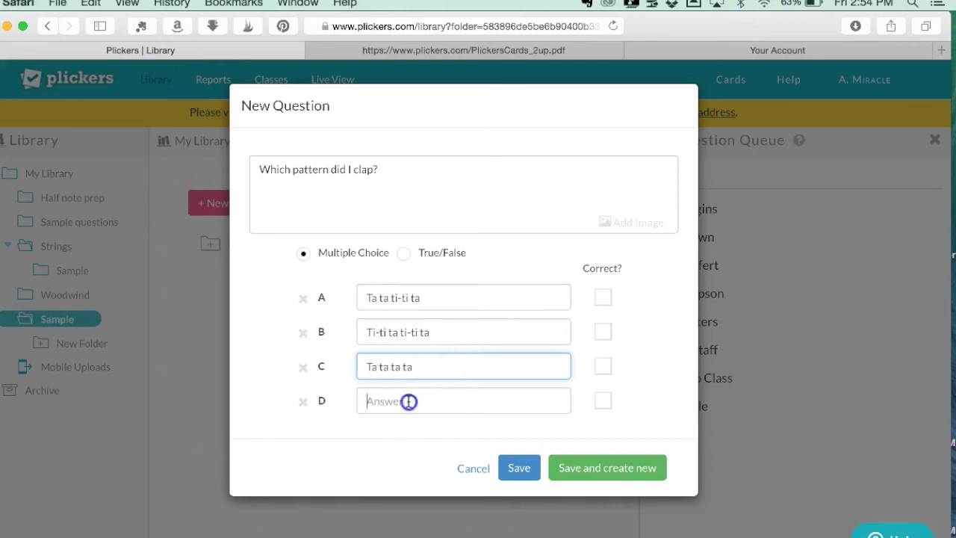
click(409, 402)
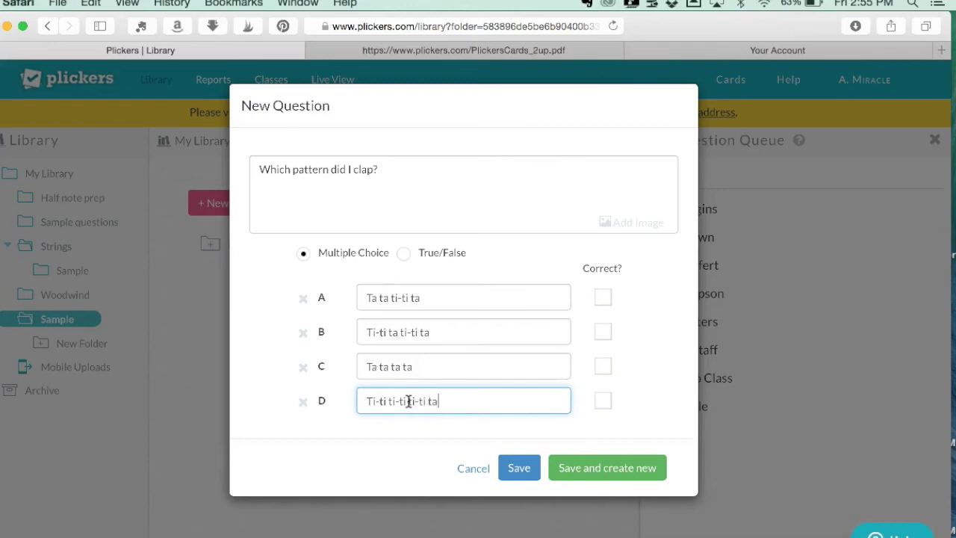
click(603, 333)
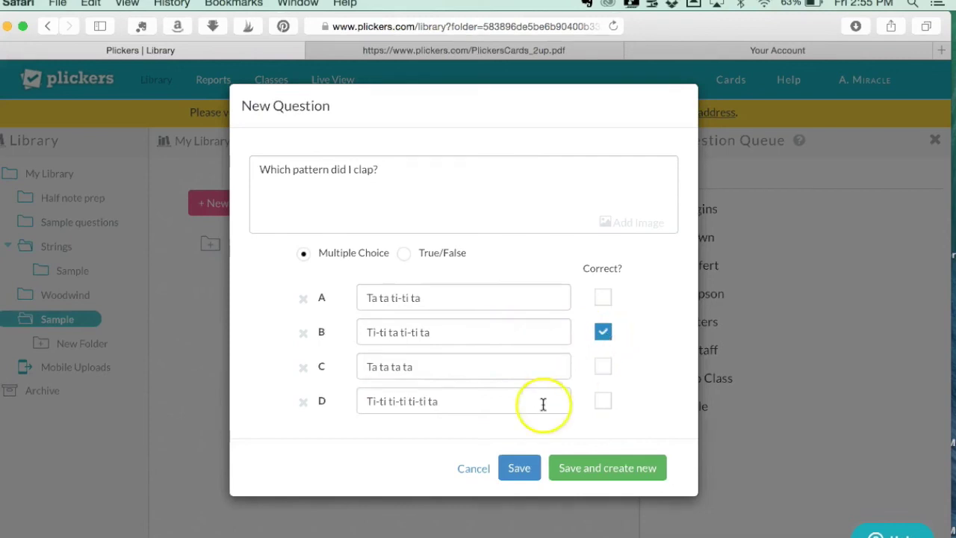
click(607, 468)
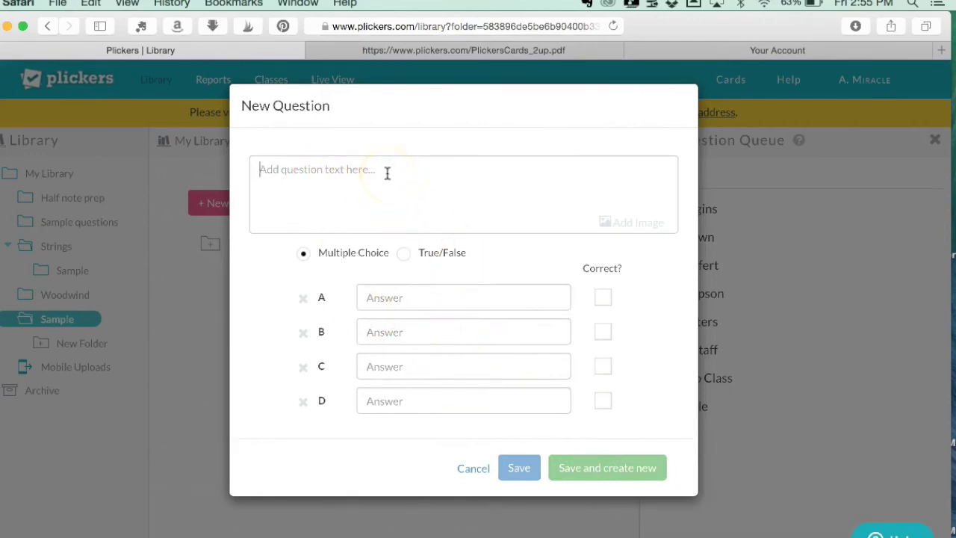
Write 'Which rhythm has two sounds on one beat?' with Ti-ti (A, correct) and Ta (B), then save
text(W)
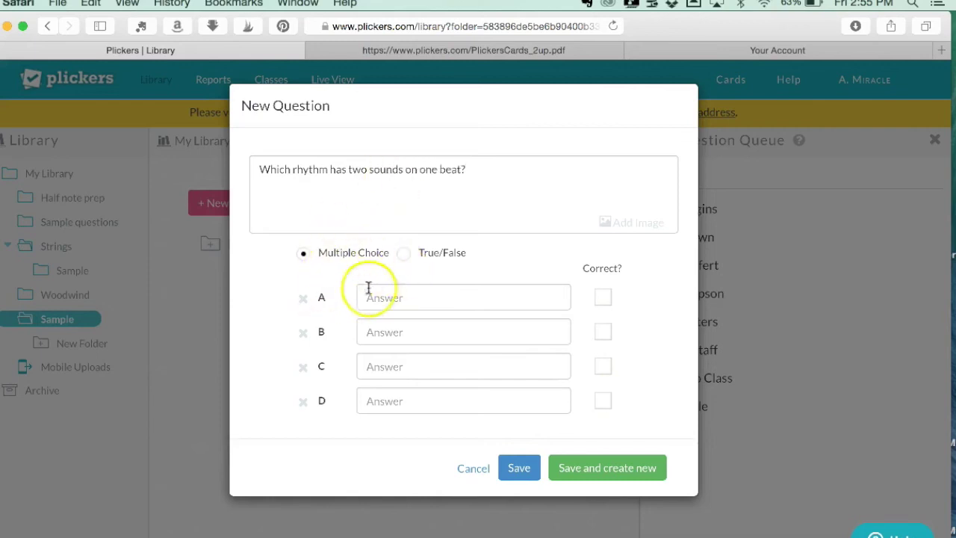
click(393, 300)
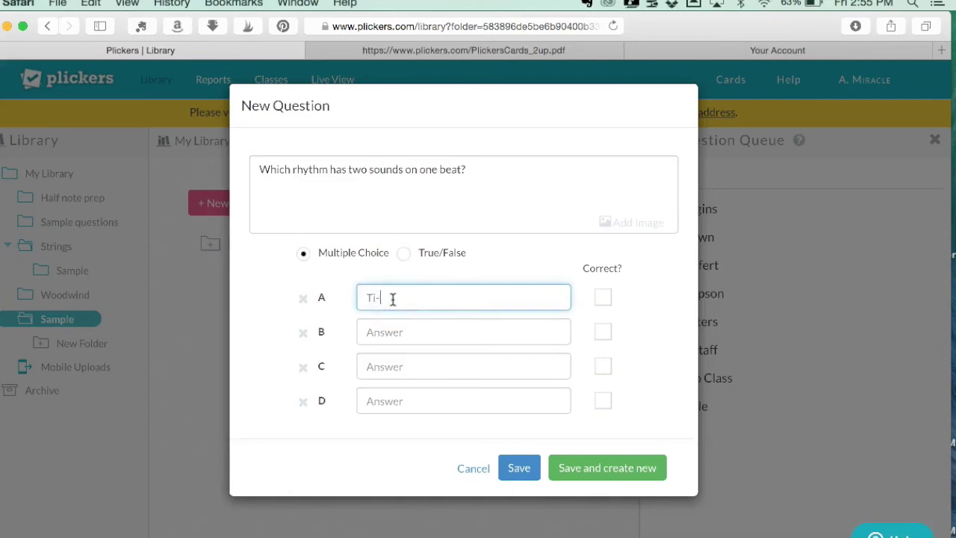
click(399, 335)
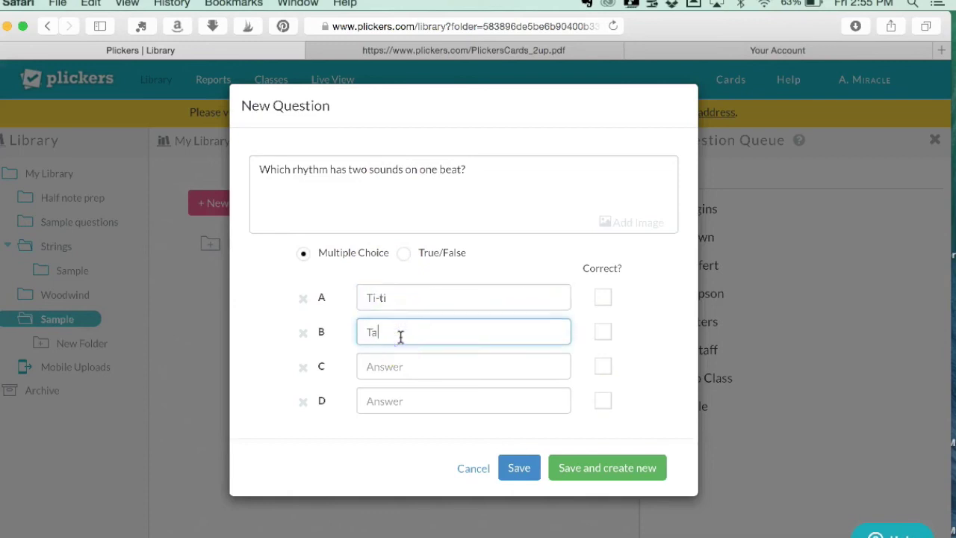
click(603, 297)
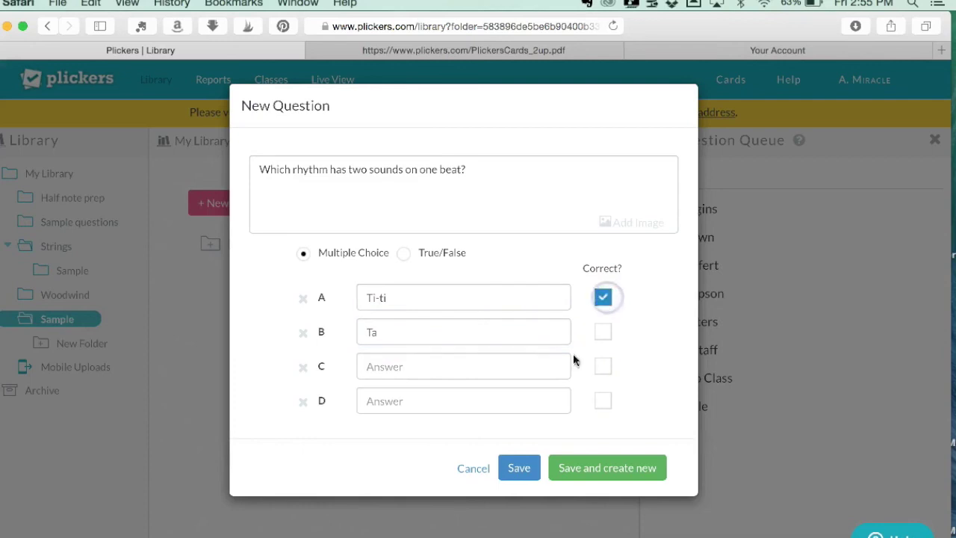
click(519, 468)
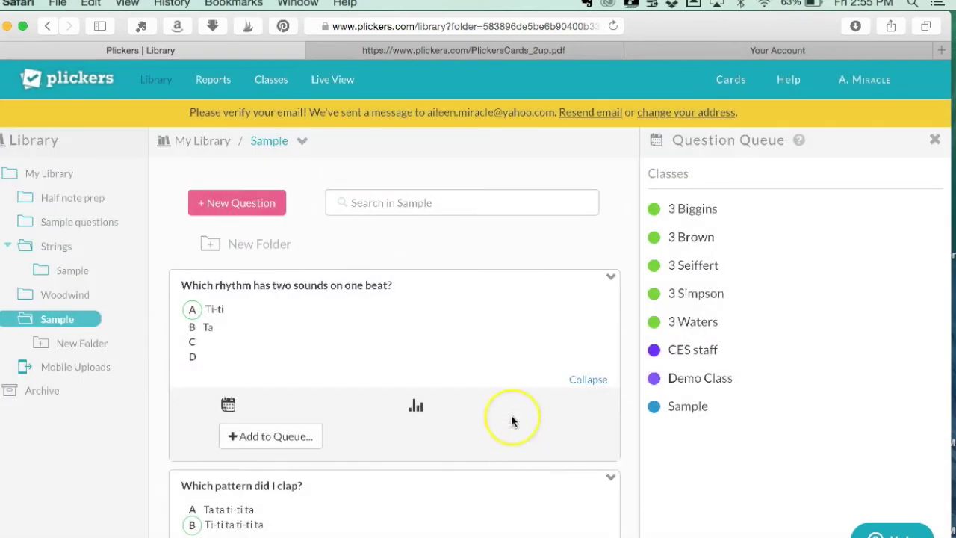
Queue 'Which rhythm has two sounds on one beat?' to the Sample class
scroll(511, 421, down, 5)
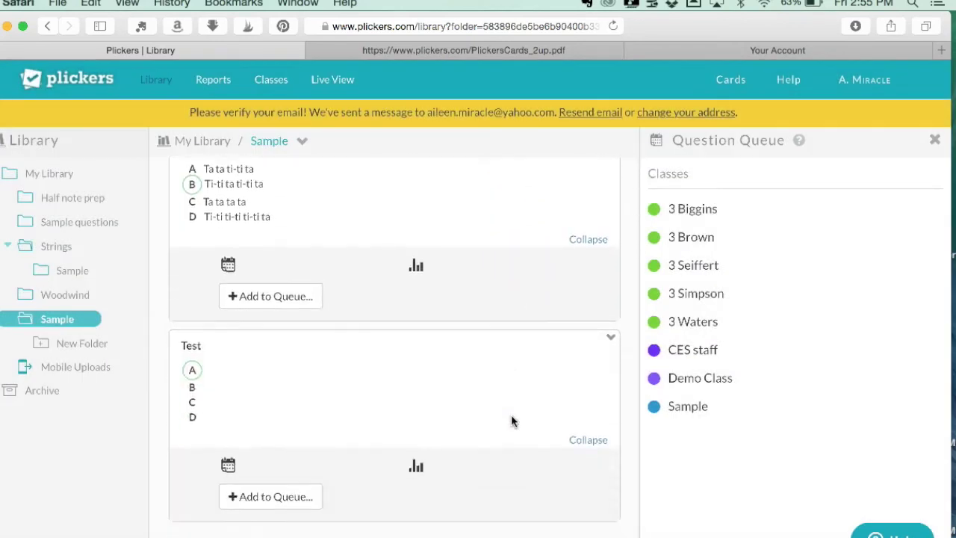
scroll(511, 420, up, 5)
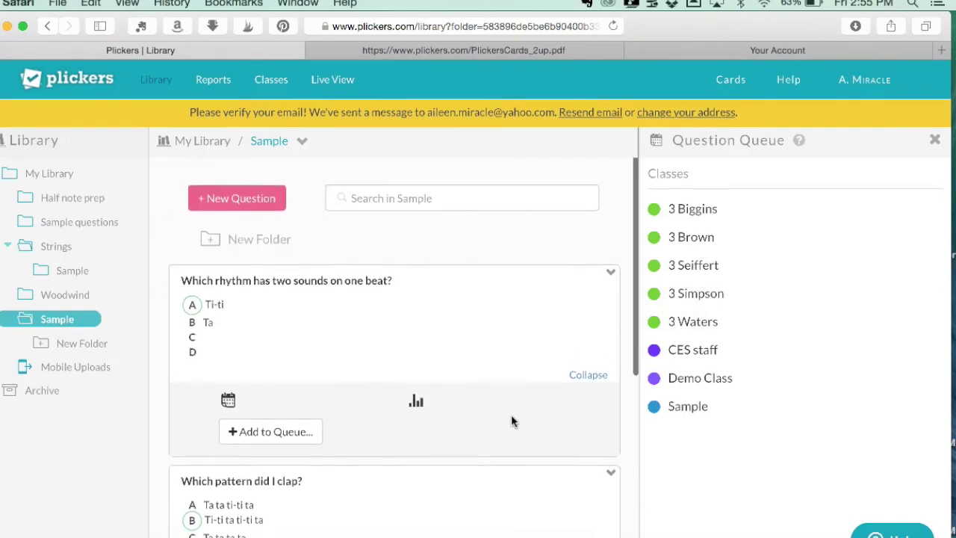
scroll(511, 421, down, 2)
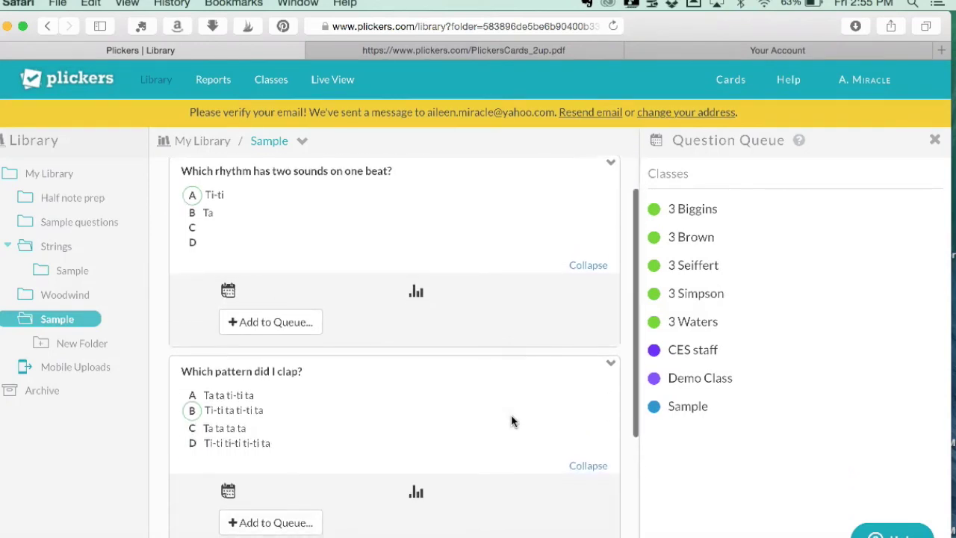
click(278, 323)
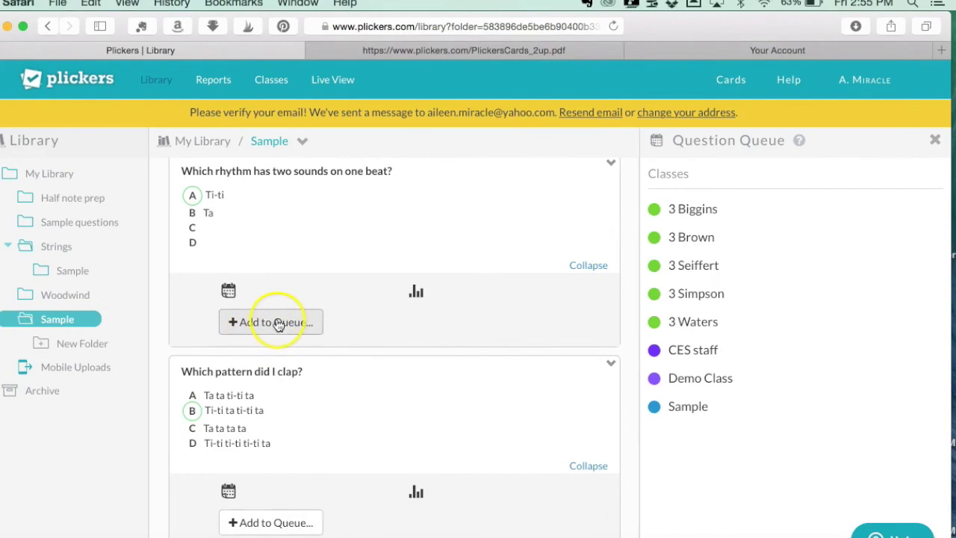
click(278, 322)
scroll(291, 386, down, 2)
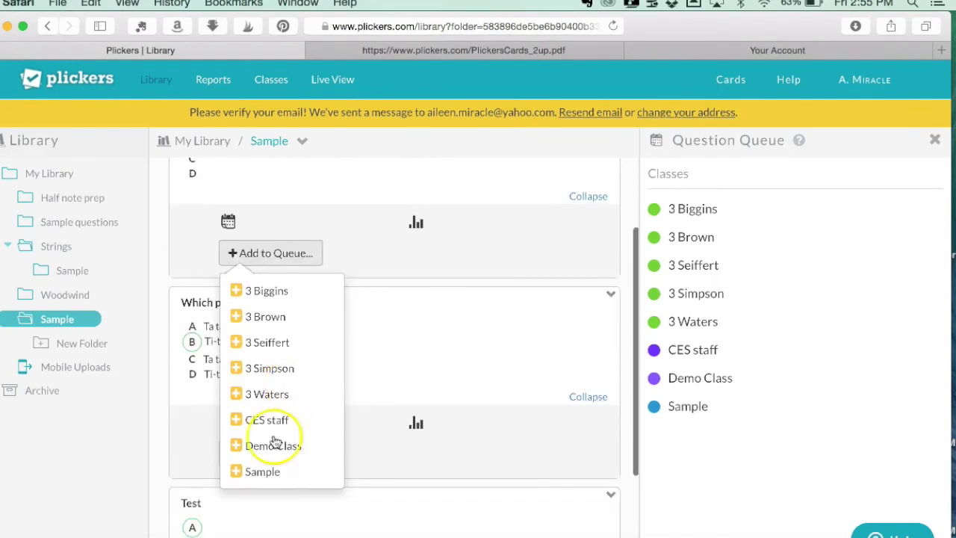
click(263, 475)
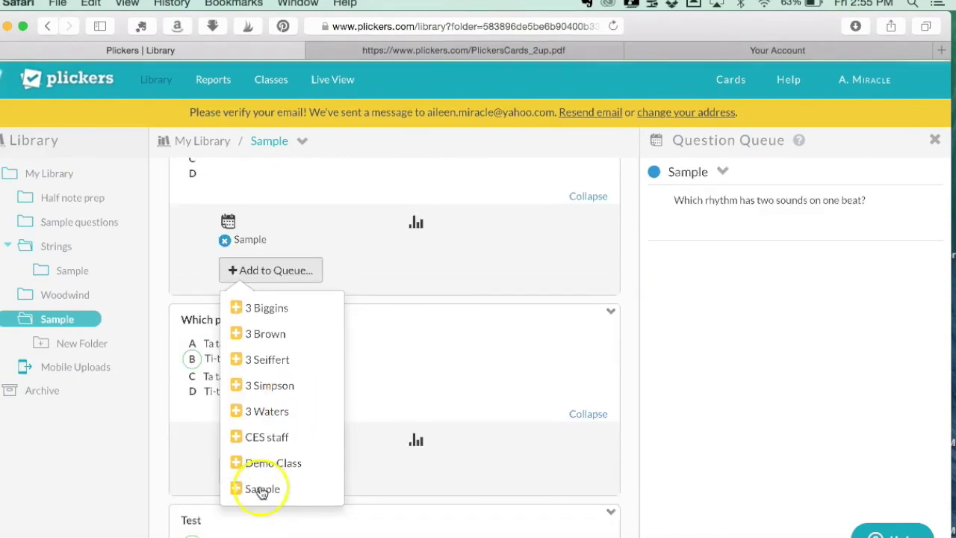
scroll(267, 471, down, 4)
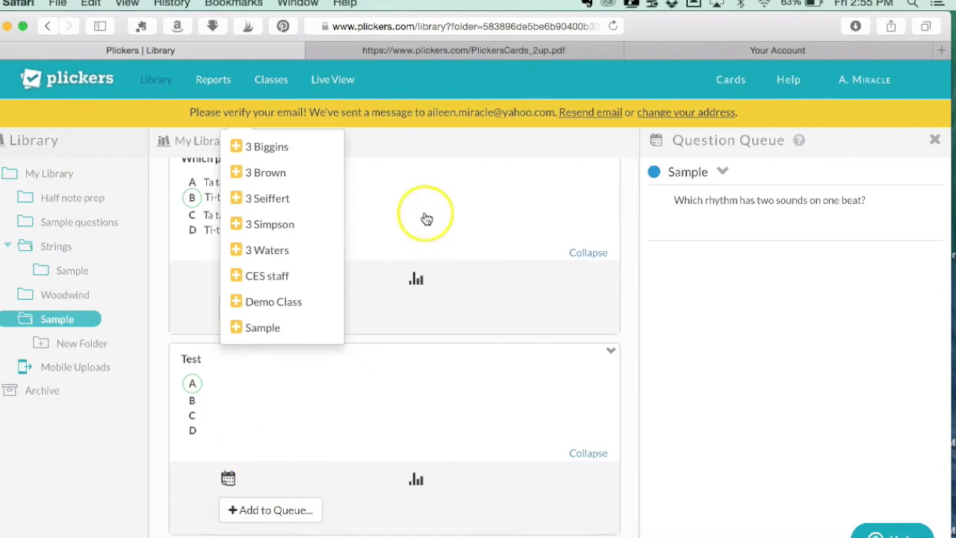
scroll(403, 284, up, 3)
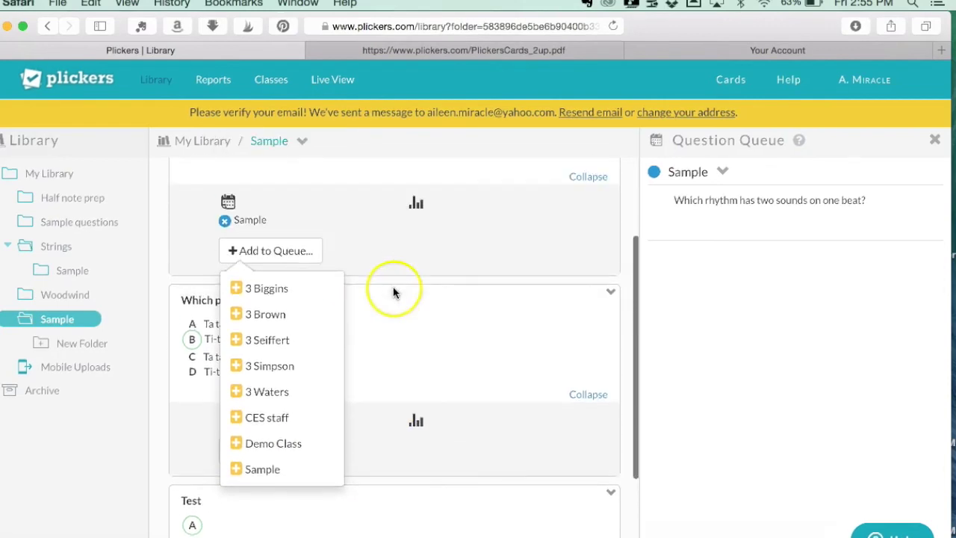
click(487, 344)
Queue 'Which pattern did I clap?' to the Sample class
click(262, 342)
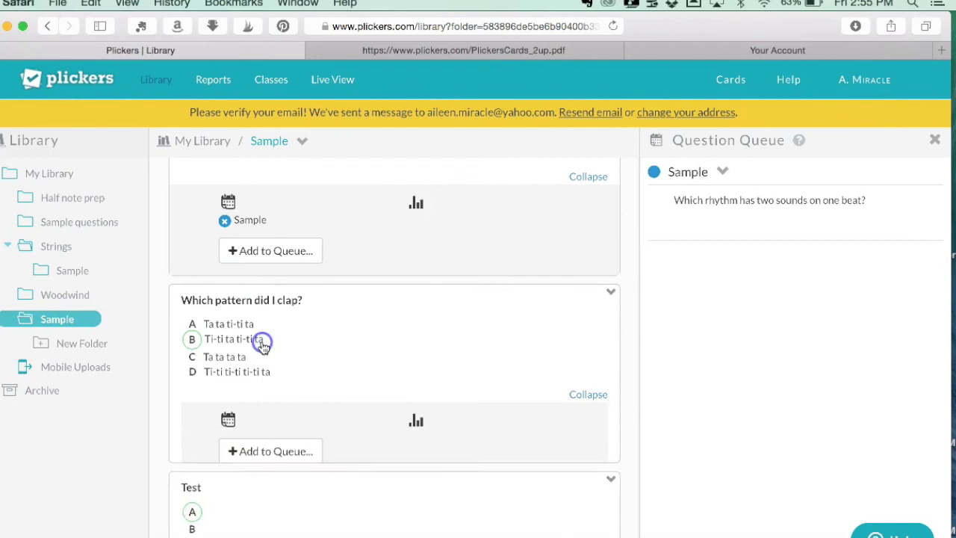
click(277, 452)
scroll(277, 459, down, 4)
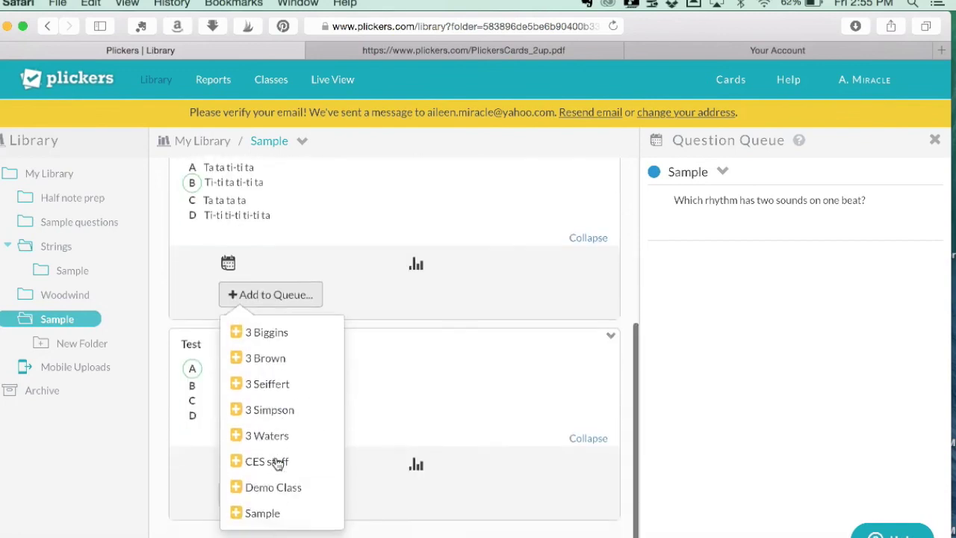
click(262, 513)
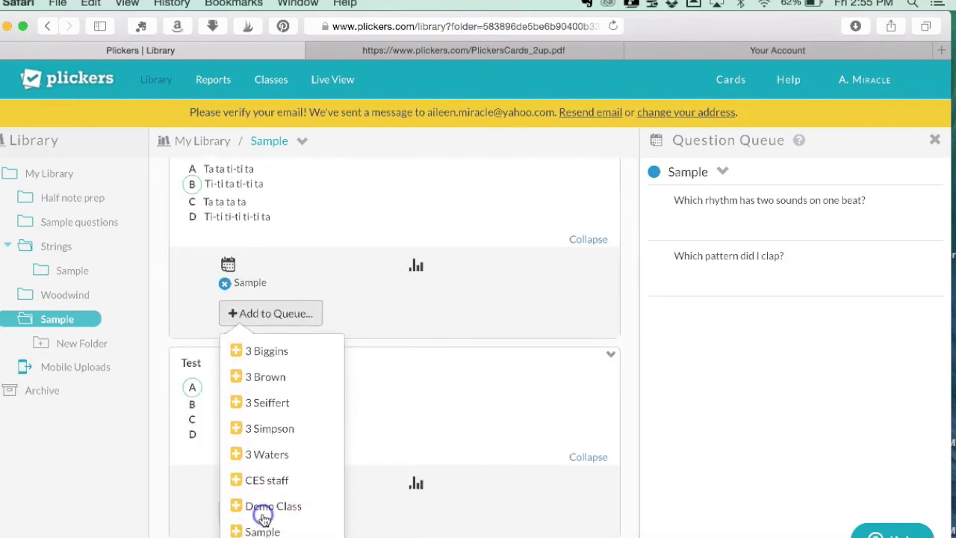
click(411, 391)
scroll(419, 388, up, 3)
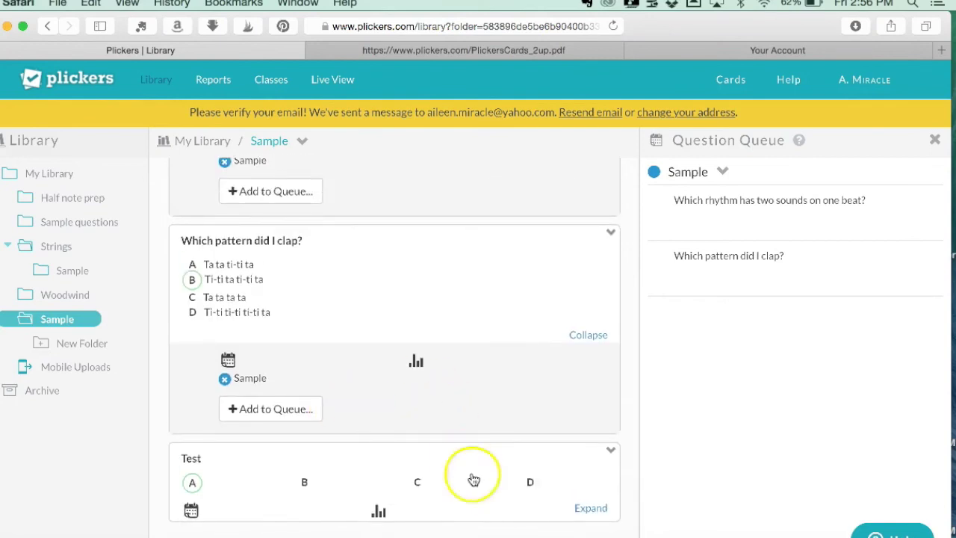
Queue the Test question to the Sample class
click(489, 516)
scroll(495, 493, down, 3)
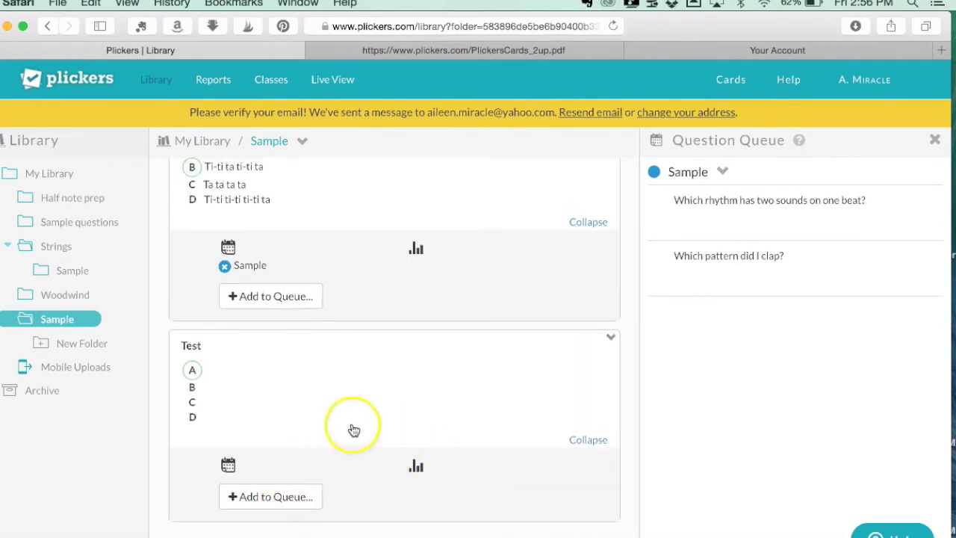
click(278, 497)
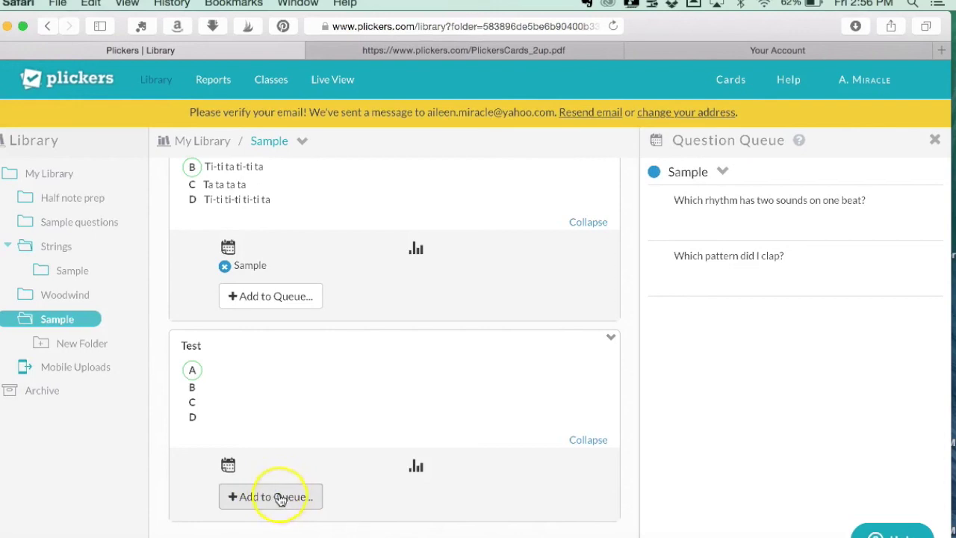
scroll(282, 497, down, 4)
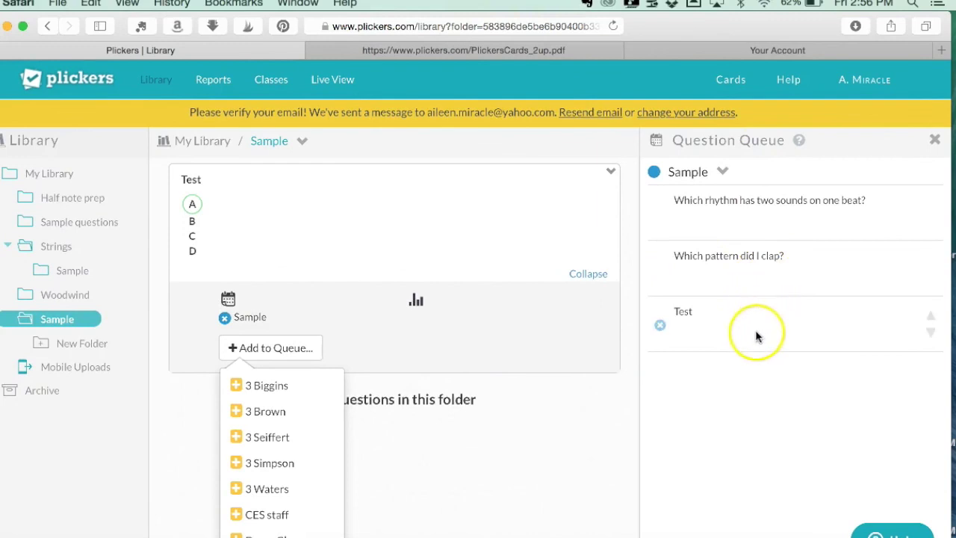
Move Test above both rhythm and clapping-pattern questions to the top of the Sample class queue
drag(758, 336, 779, 324)
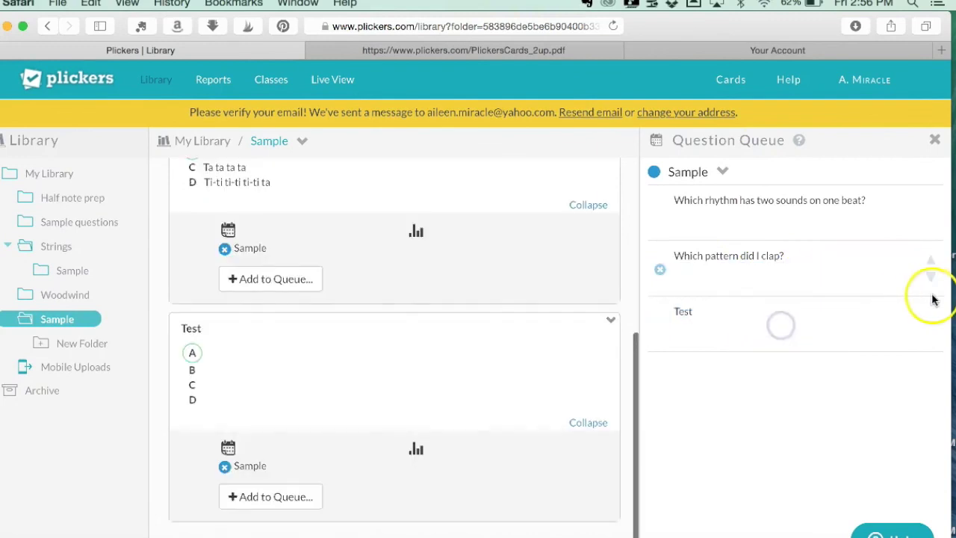
click(932, 320)
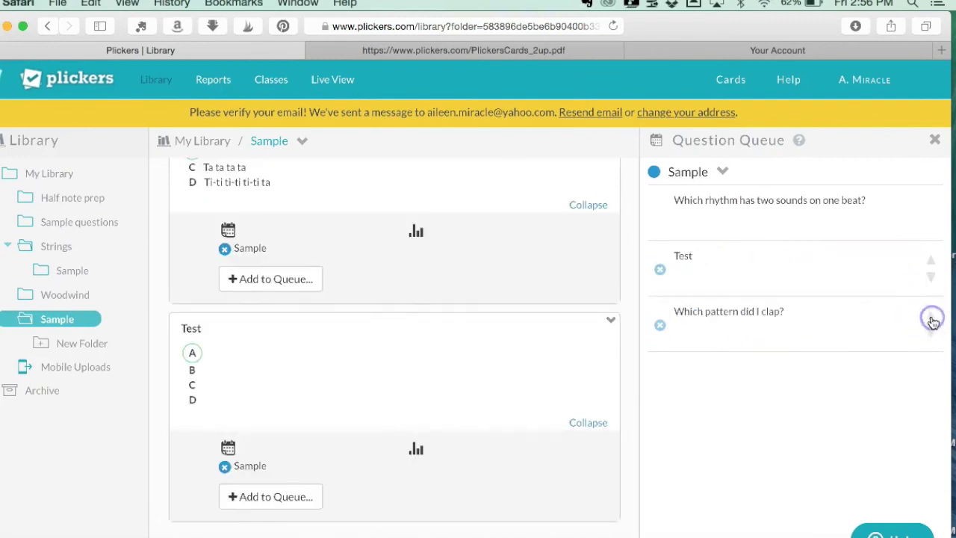
click(931, 261)
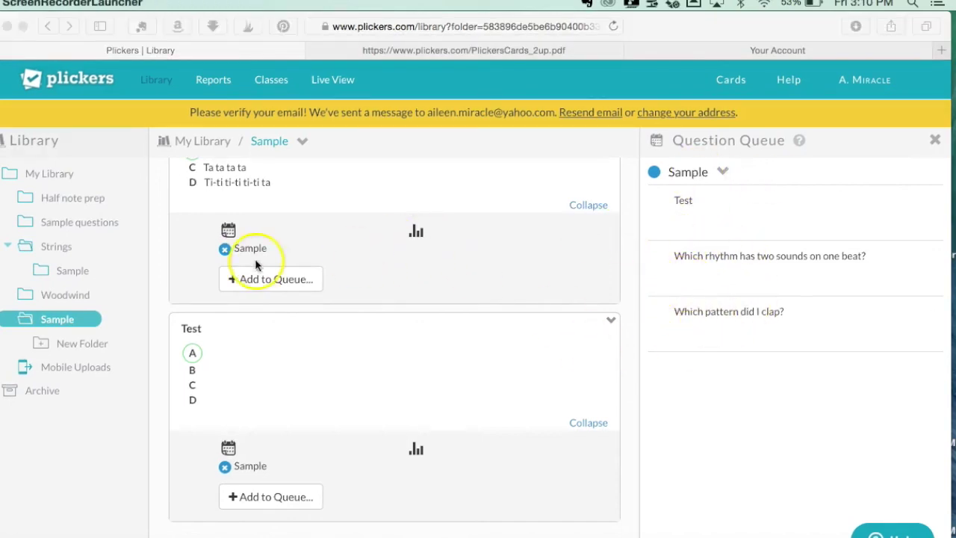
Open the Scoresheet report and keep 3 Biggins as its class
click(219, 81)
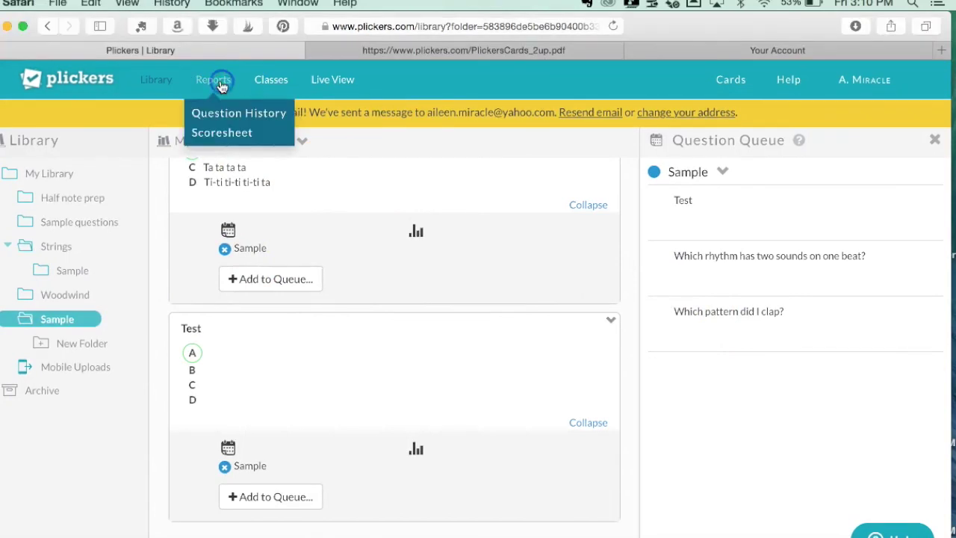
click(218, 135)
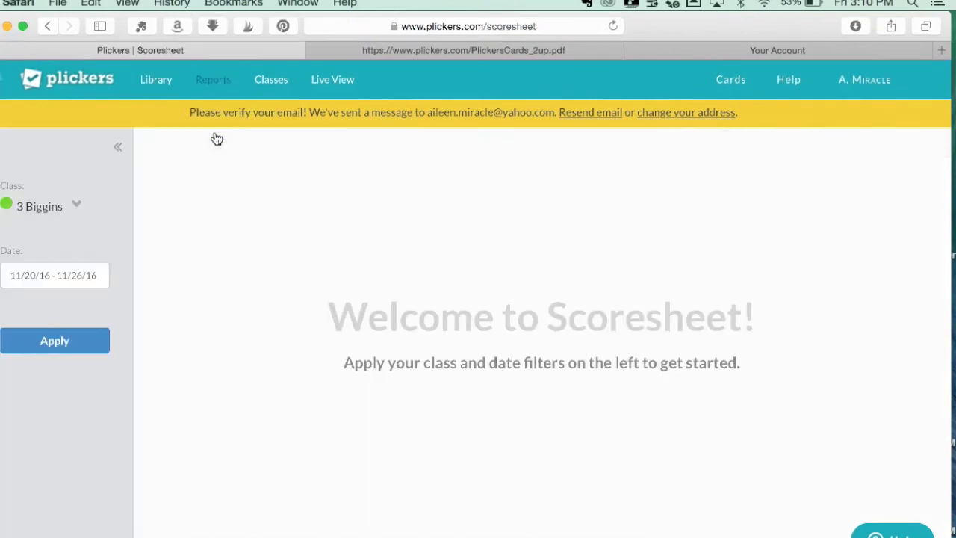
click(65, 208)
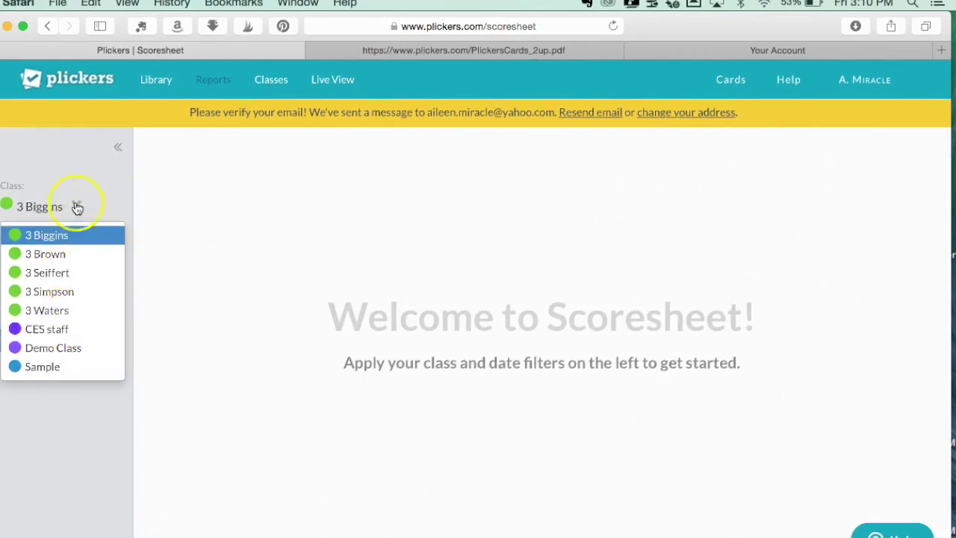
click(54, 232)
Keep the This Week range (11/20/16 – 11/26/16) and apply the report filters
click(33, 278)
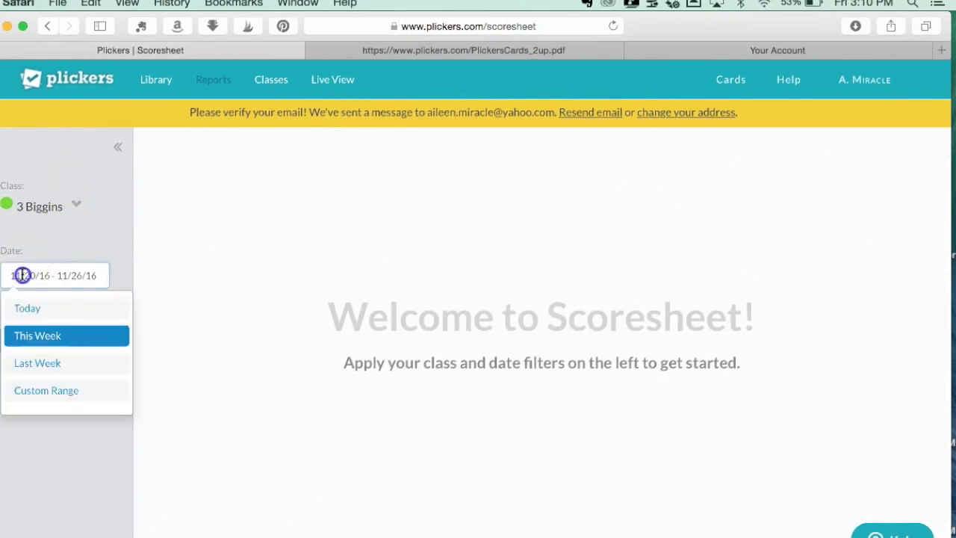
click(81, 249)
click(62, 348)
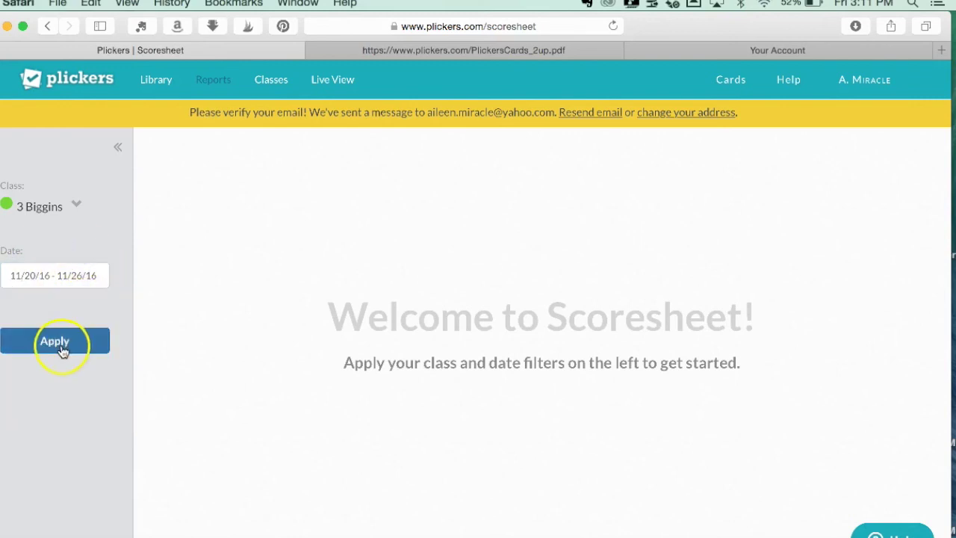
click(68, 205)
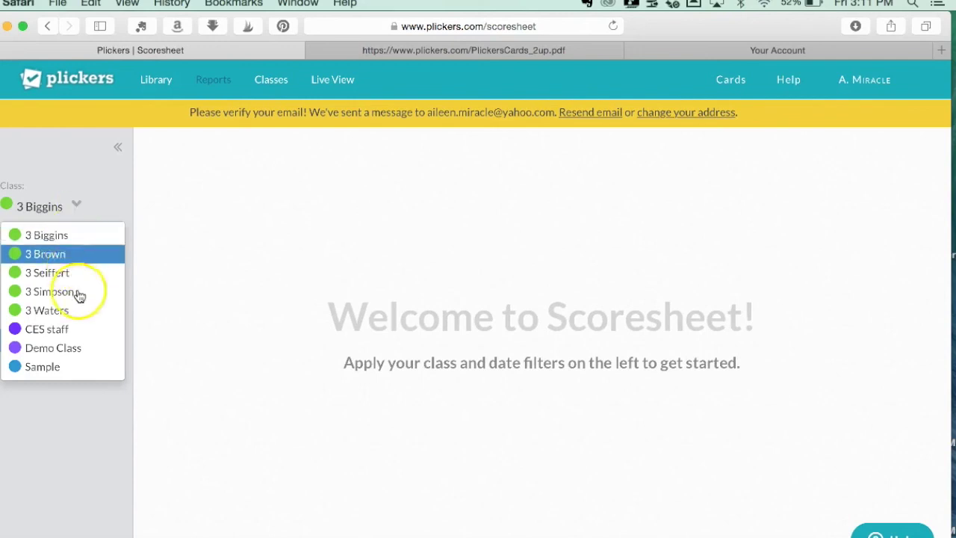
click(77, 185)
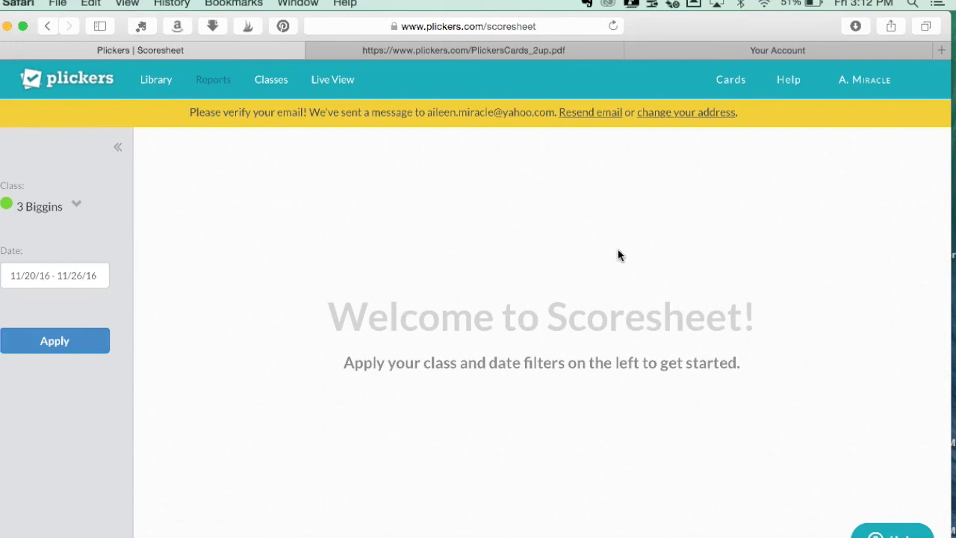
click(247, 328)
click(16, 530)
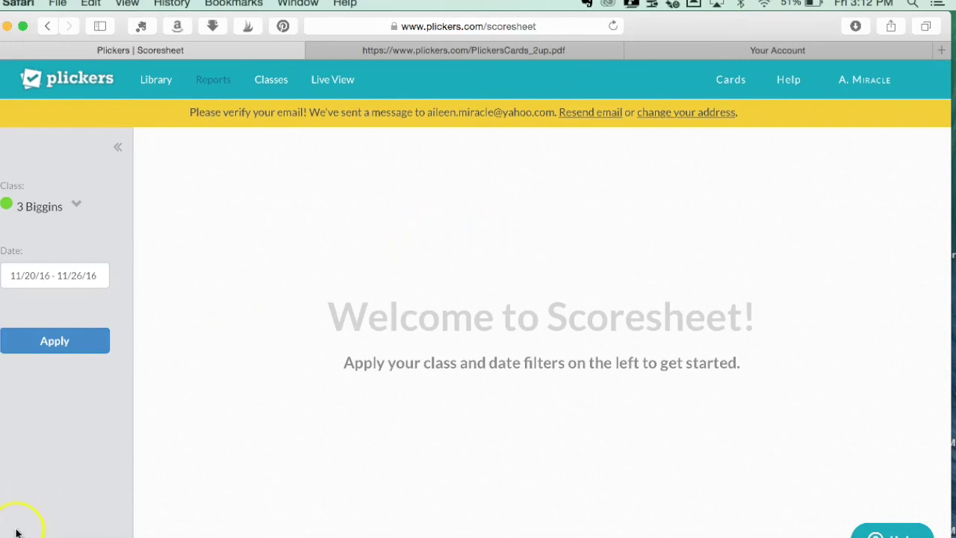